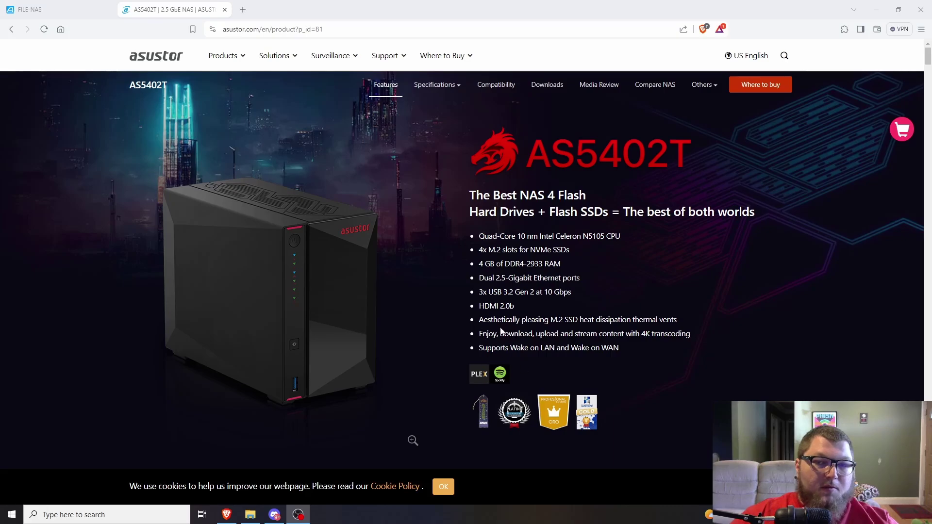
# - Highlight the 4x M.2 NVMe slots and dual Ethernet spec lines, then close the ASUSTOR tab
pyautogui.scroll(-3, 534, 291)
pyautogui.scroll(3, 427, 291)
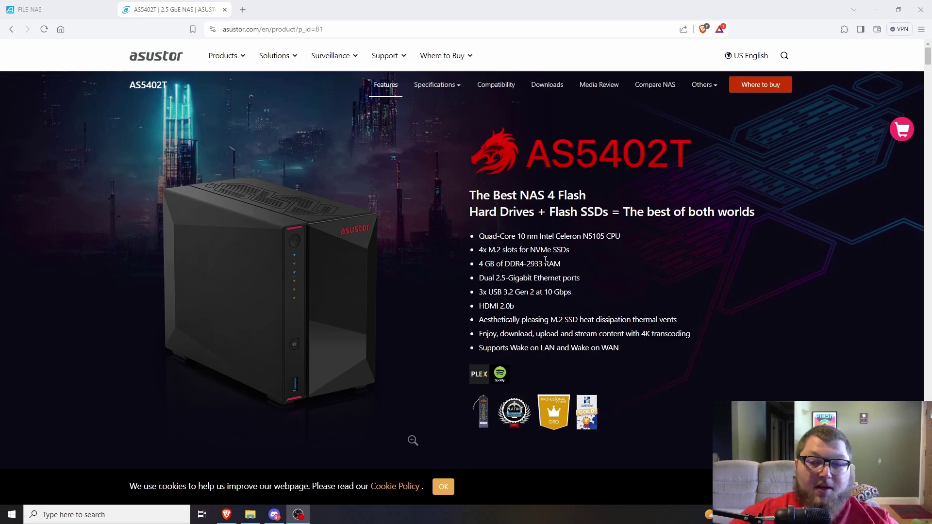
pyautogui.tripleClick(495, 252)
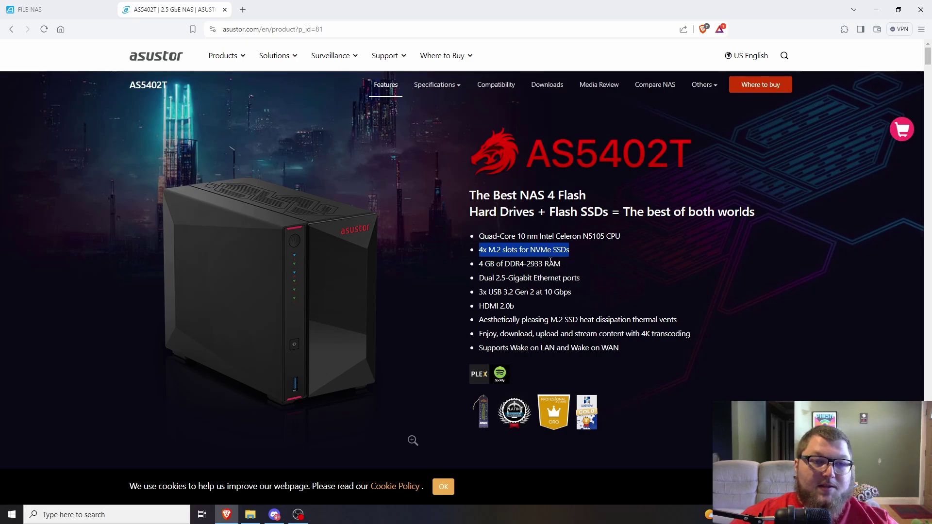
pyautogui.click(500, 253)
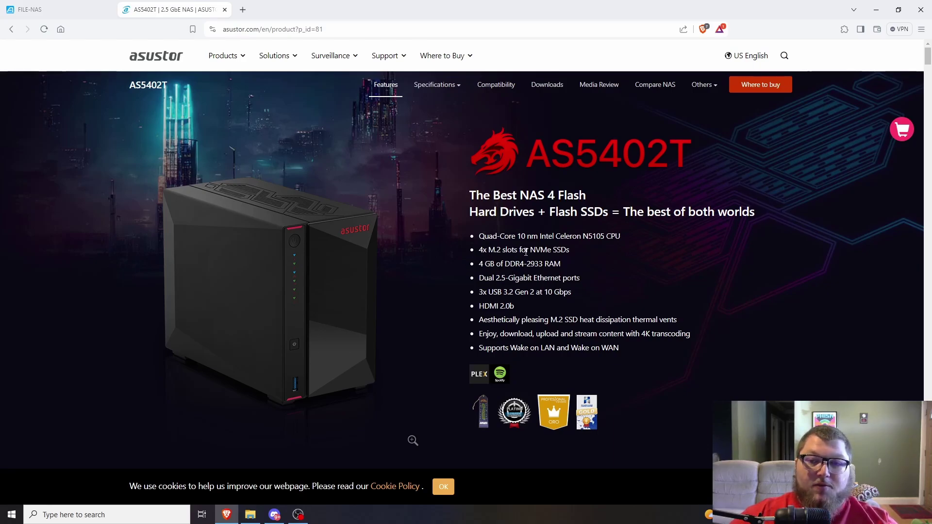
pyautogui.moveTo(560, 278); pyautogui.dragTo(486, 280)
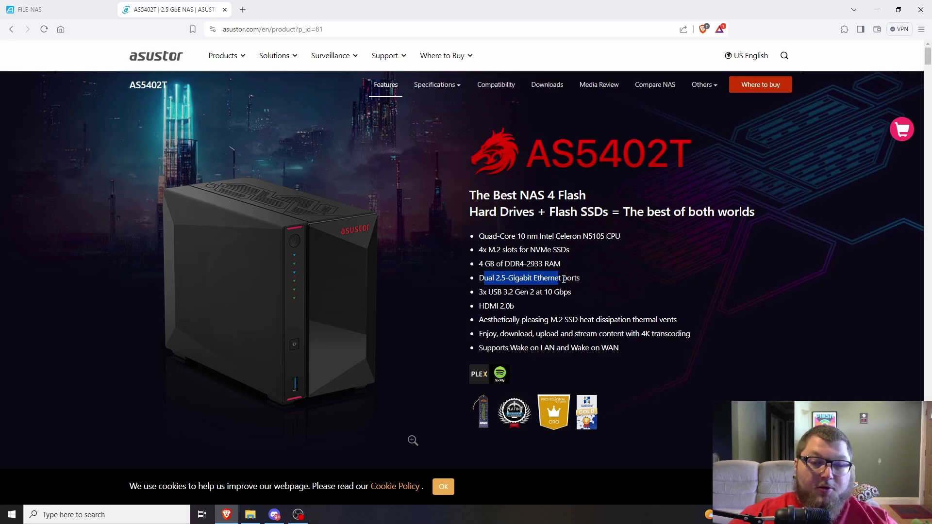
pyautogui.click(563, 278)
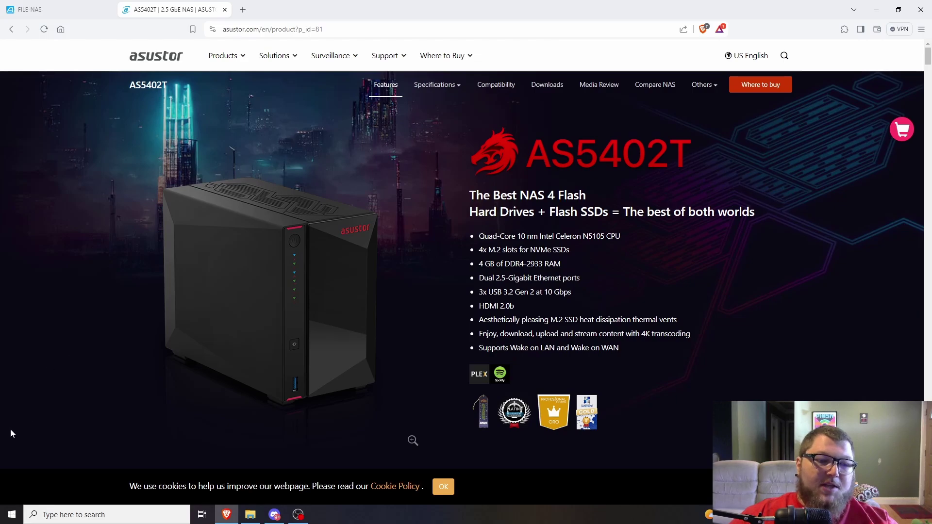
pyautogui.hotkey('ctrl', 'w')
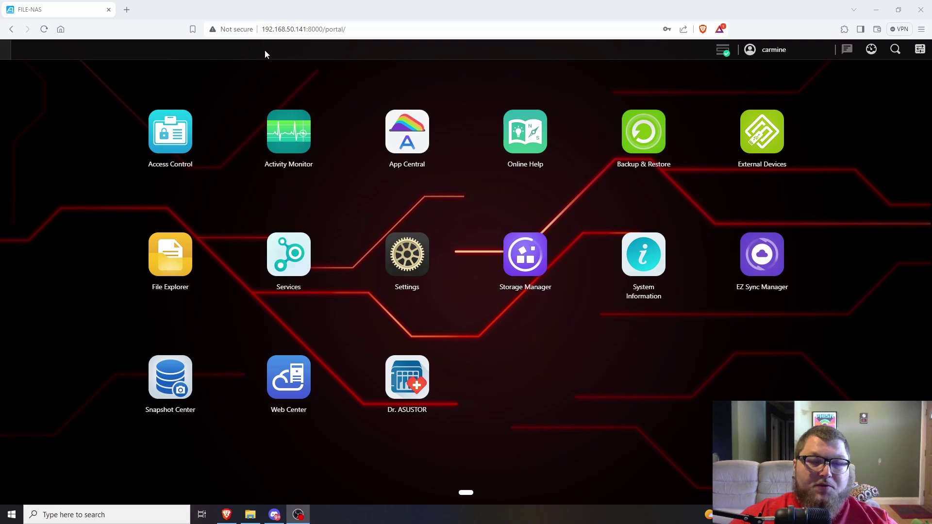
# - Highlight the NAS IP in the address bar, then launch File Explorer showing the Home folder
pyautogui.moveTo(270, 30); pyautogui.dragTo(323, 29)
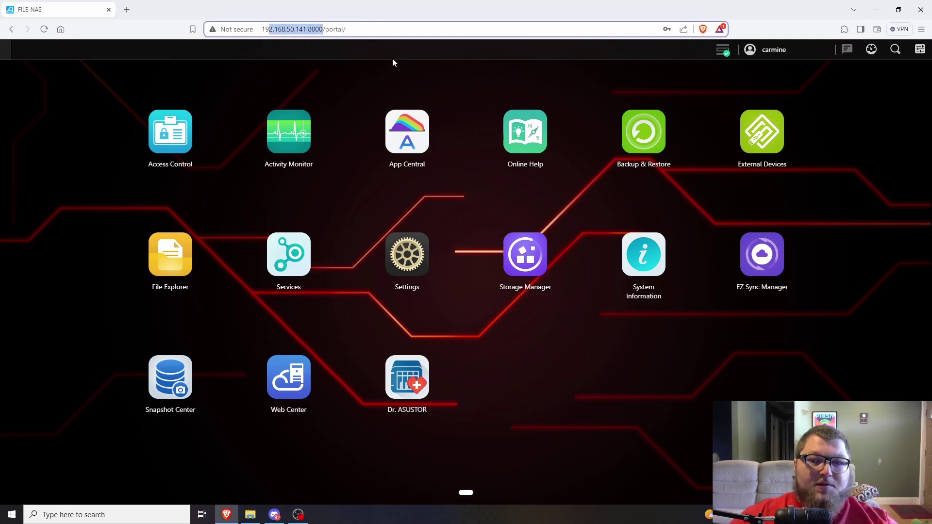
pyautogui.click(335, 82)
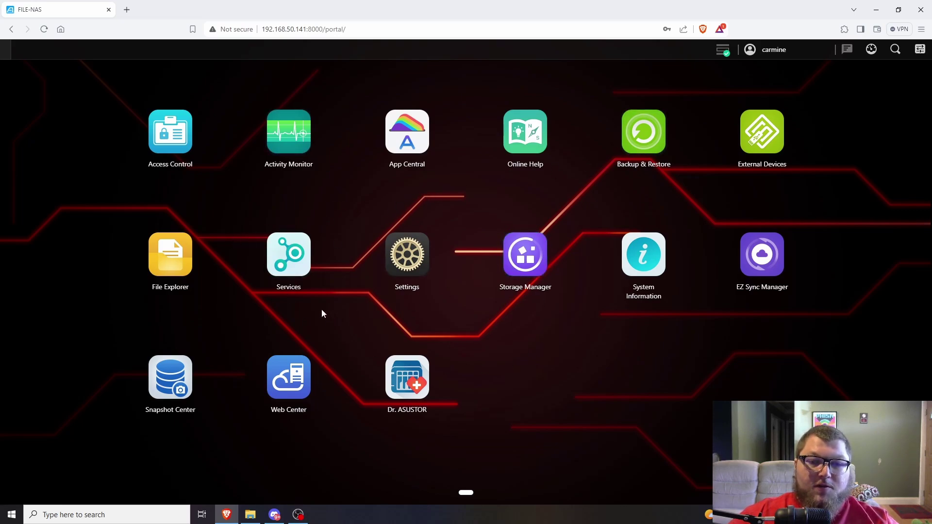
pyautogui.click(178, 264)
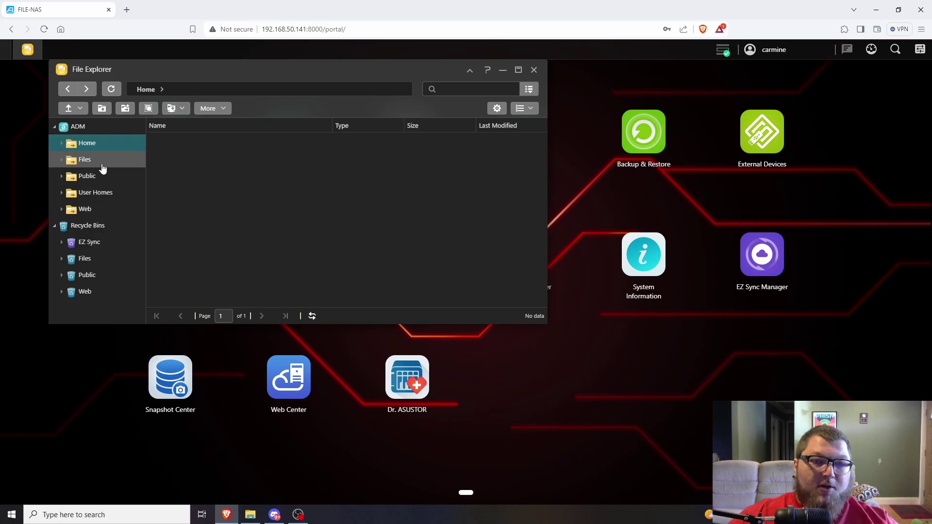
# - Add a new shared folder named Plex that non-administrators can also access
pyautogui.click(125, 109)
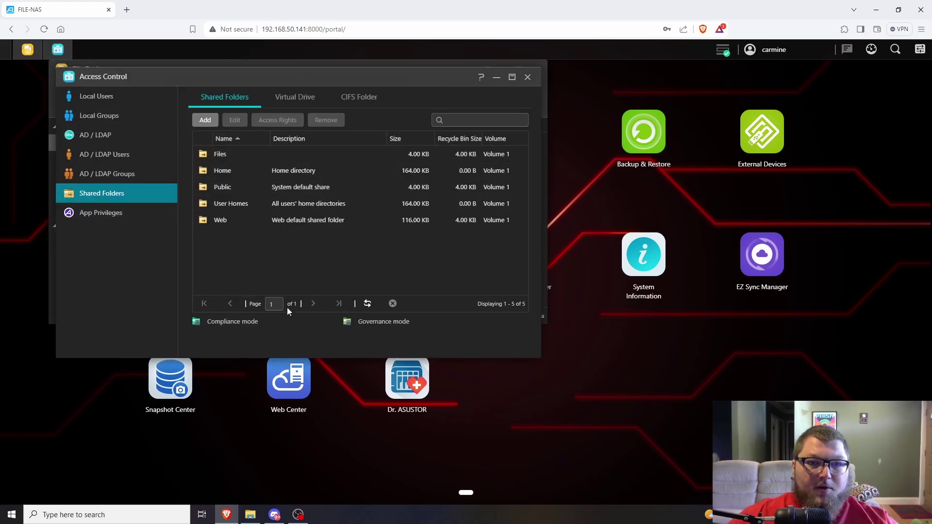
pyautogui.click(205, 120)
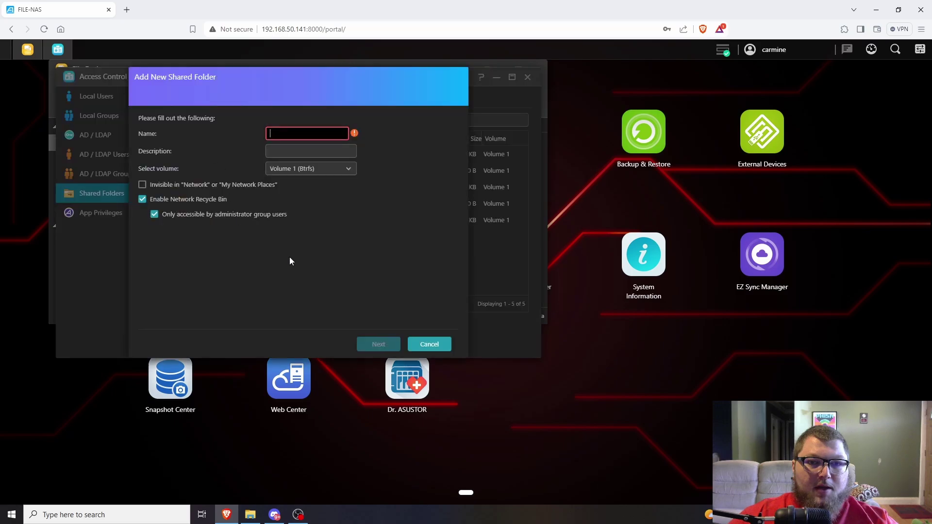
pyautogui.write('Plex')
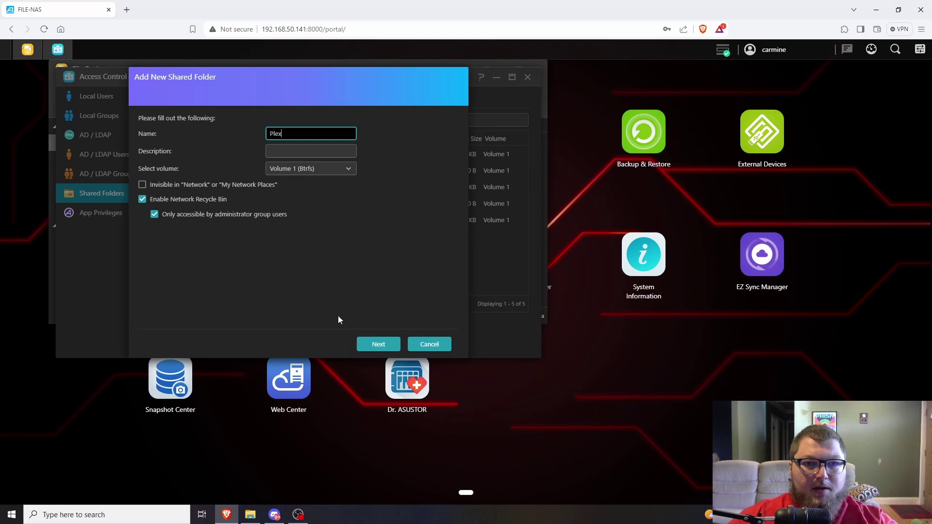
pyautogui.click(191, 215)
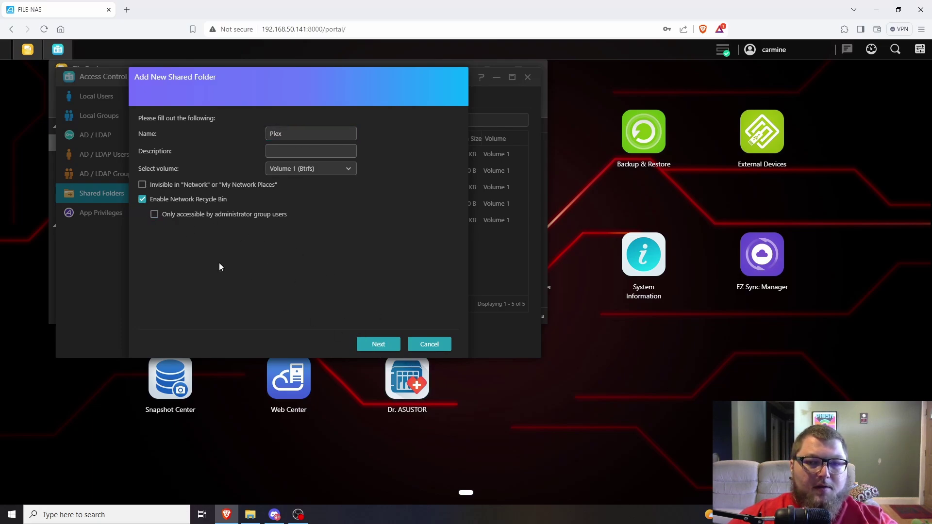
pyautogui.click(384, 343)
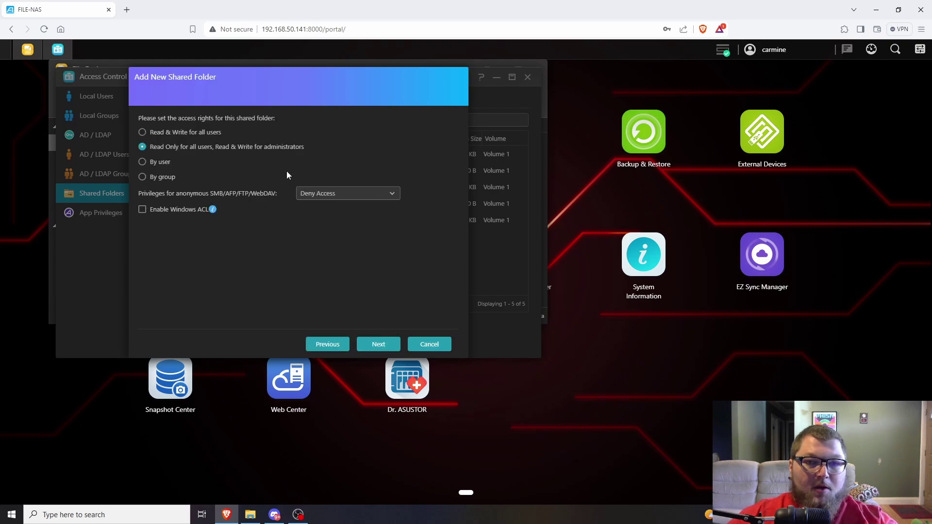
# - Grant all users and anonymous clients Read & Write access, accepting the anonymous access warning
pyautogui.click(183, 132)
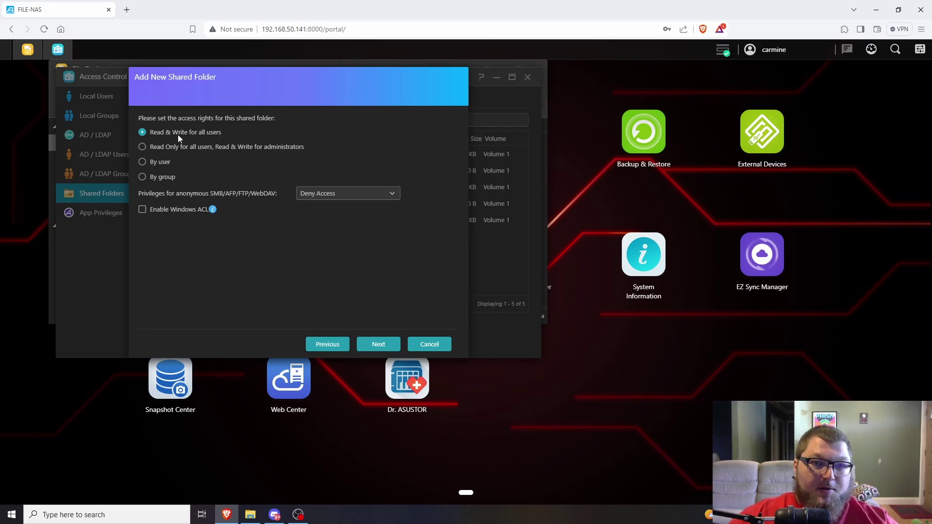
pyautogui.click(291, 193)
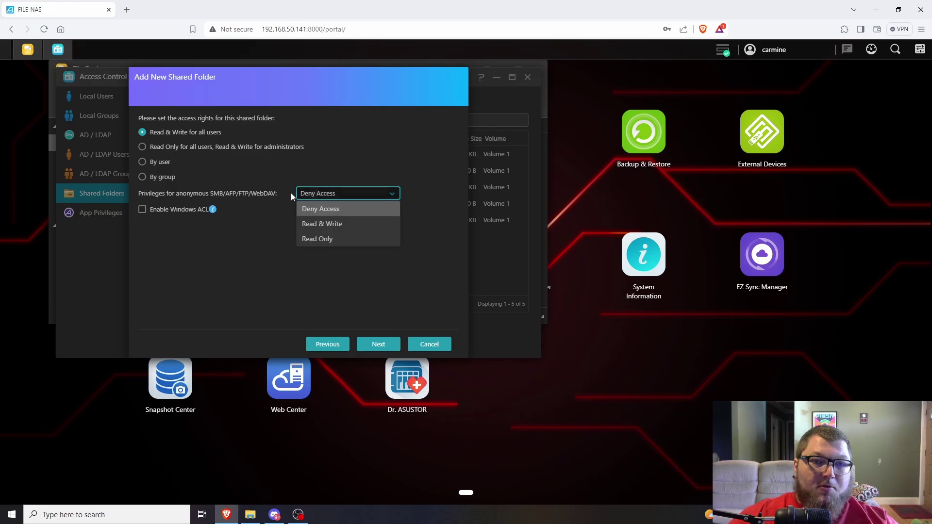
pyautogui.click(341, 225)
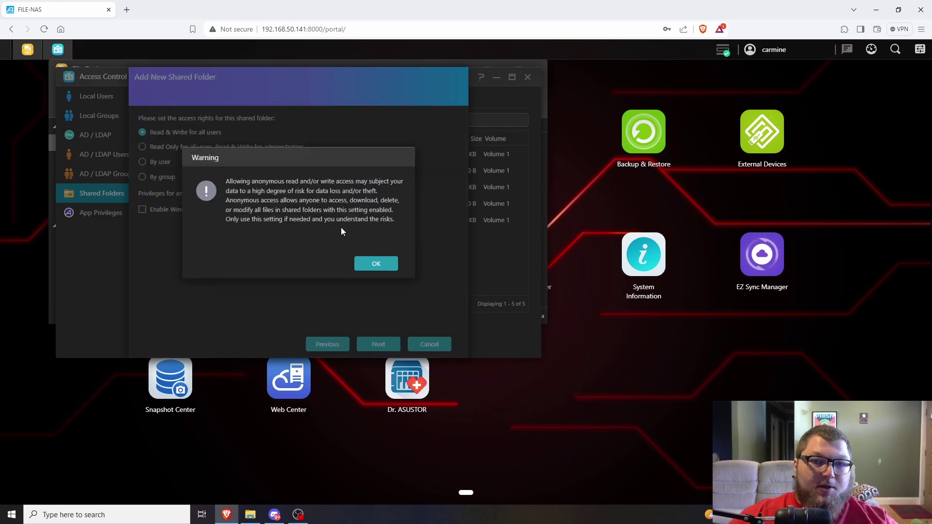
pyautogui.click(392, 270)
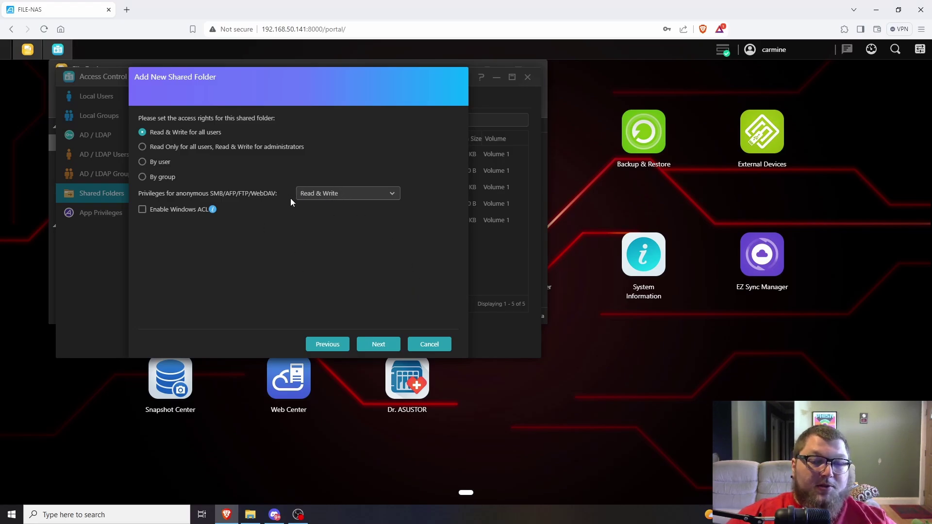
pyautogui.click(305, 195)
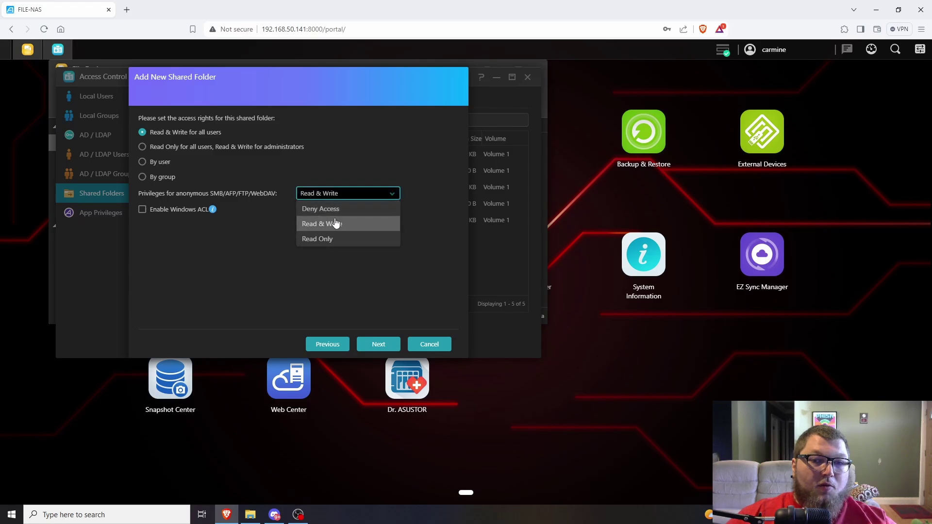
pyautogui.click(313, 174)
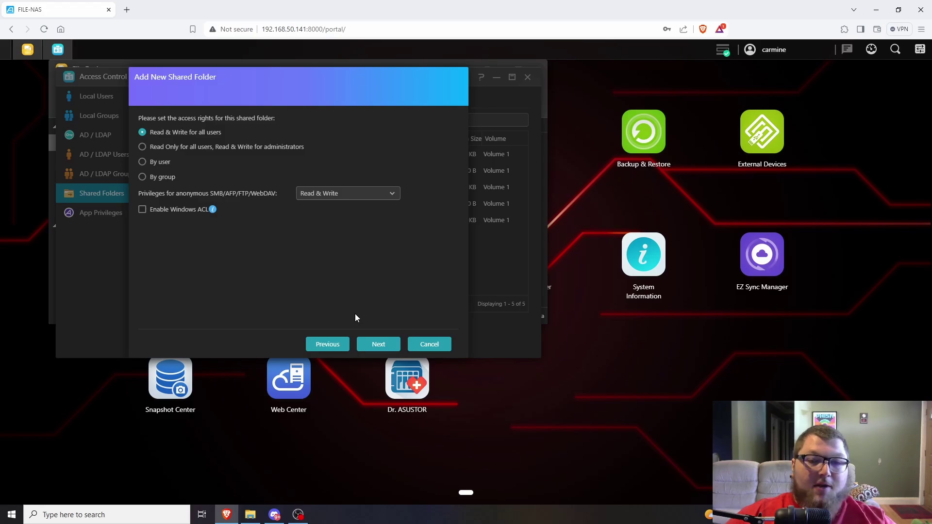
pyautogui.click(381, 345)
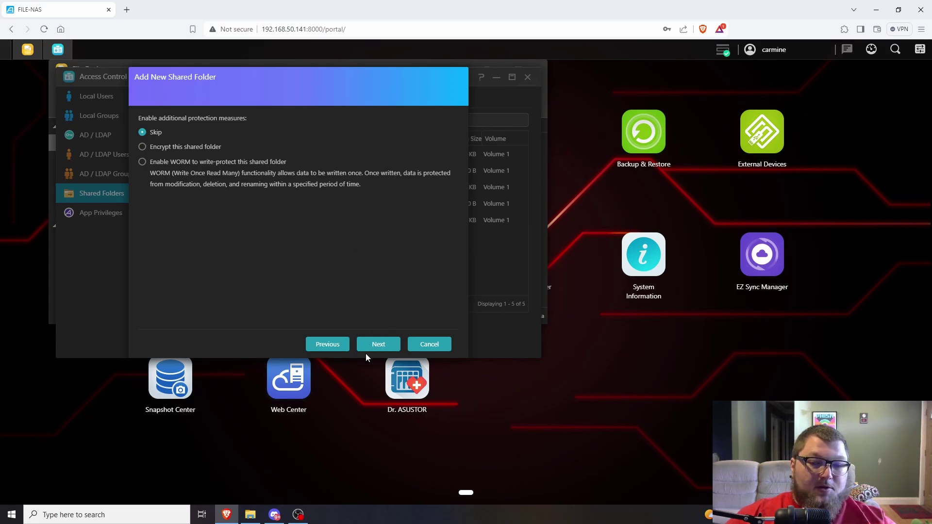
# - Skip extra protection, finish the wizard, and select the new Plex share
pyautogui.click(378, 346)
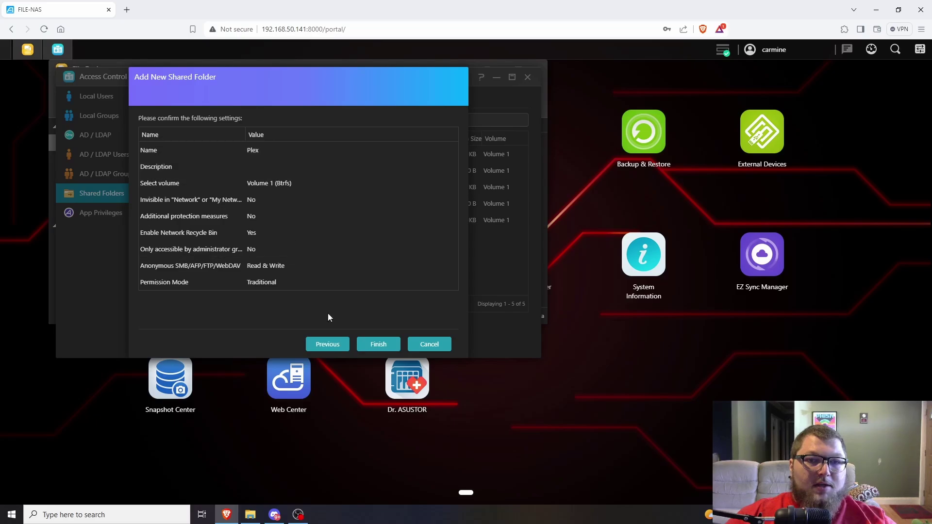
pyautogui.click(377, 344)
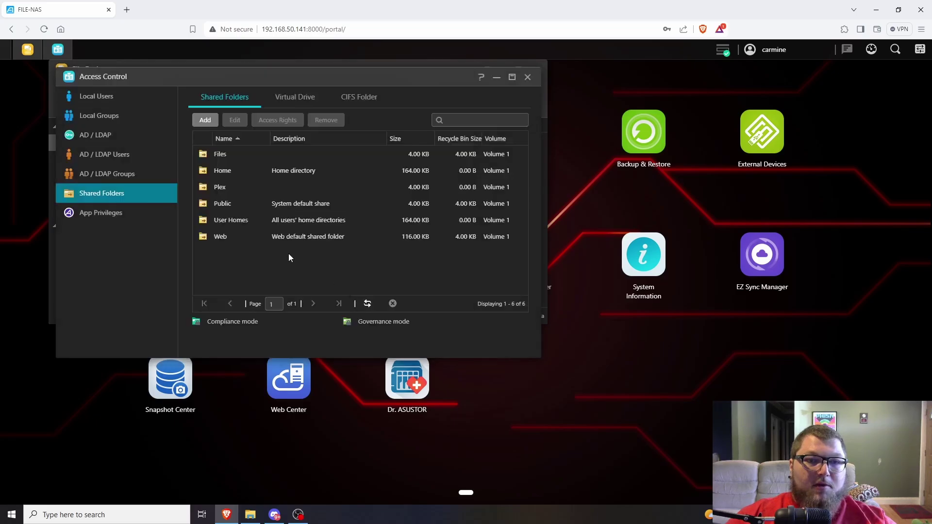
pyautogui.click(218, 188)
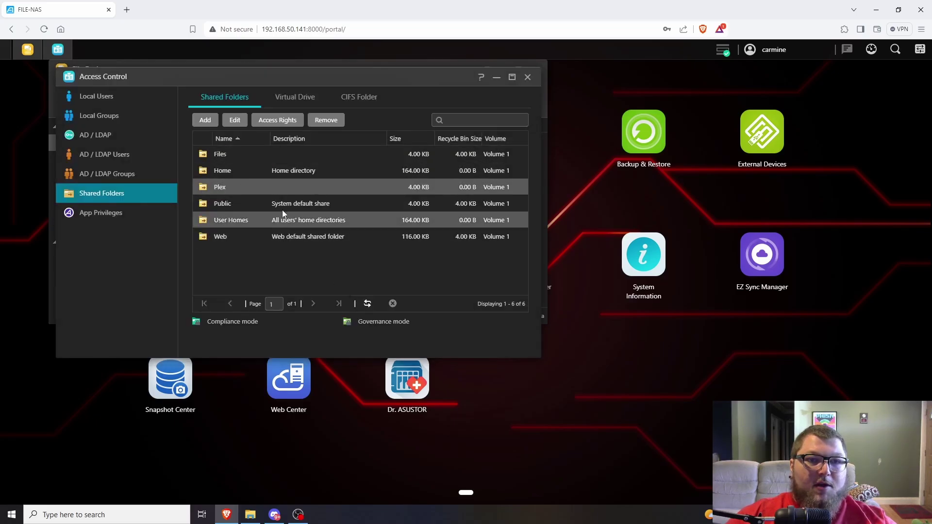
# - Close the File Explorer and Access Control windows to clear the ADM desktop
pyautogui.moveTo(245, 79); pyautogui.dragTo(360, 85)
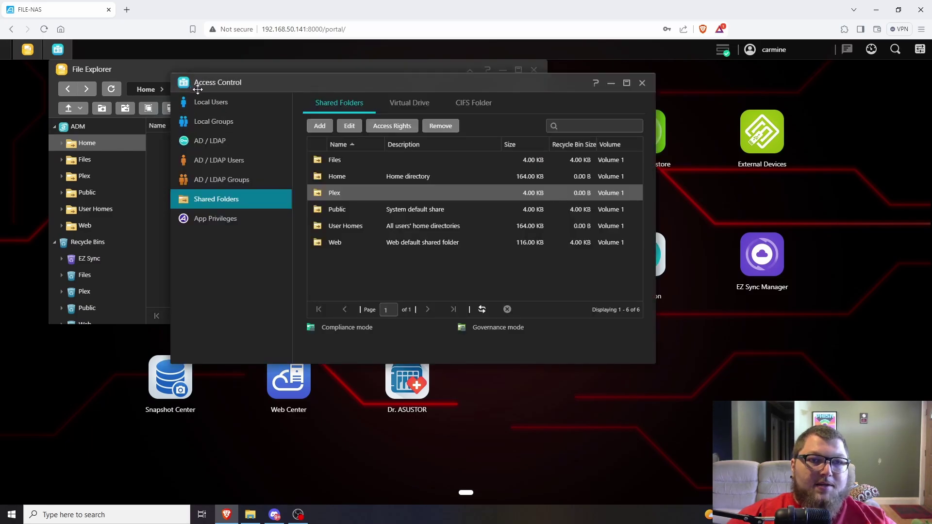
pyautogui.click(121, 71)
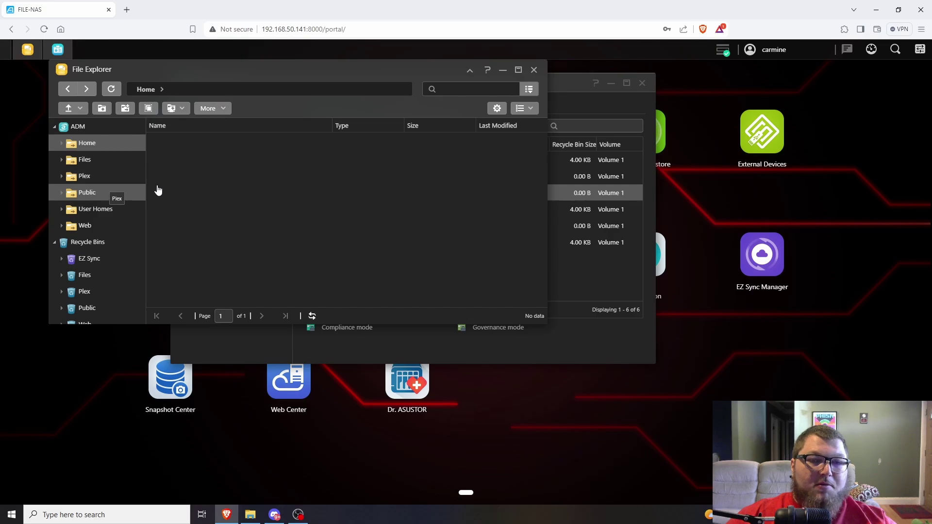
pyautogui.click(534, 69)
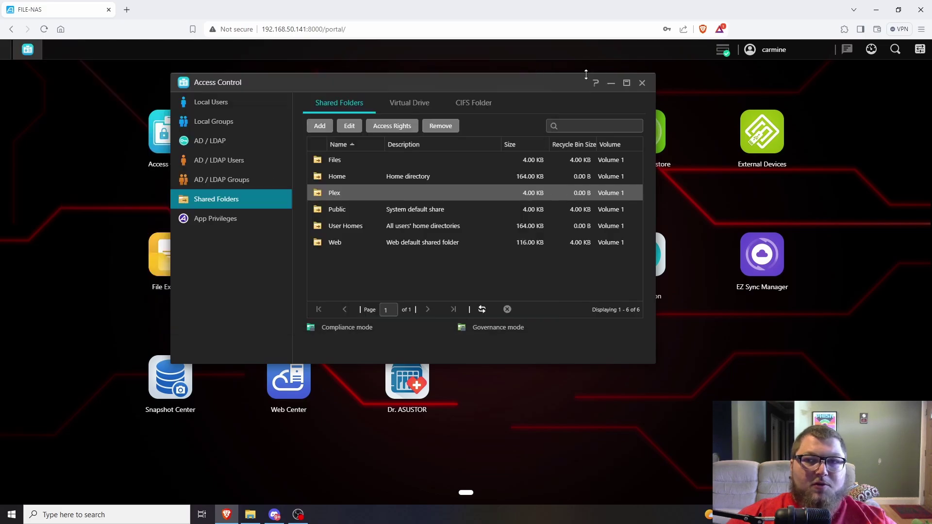
pyautogui.click(643, 84)
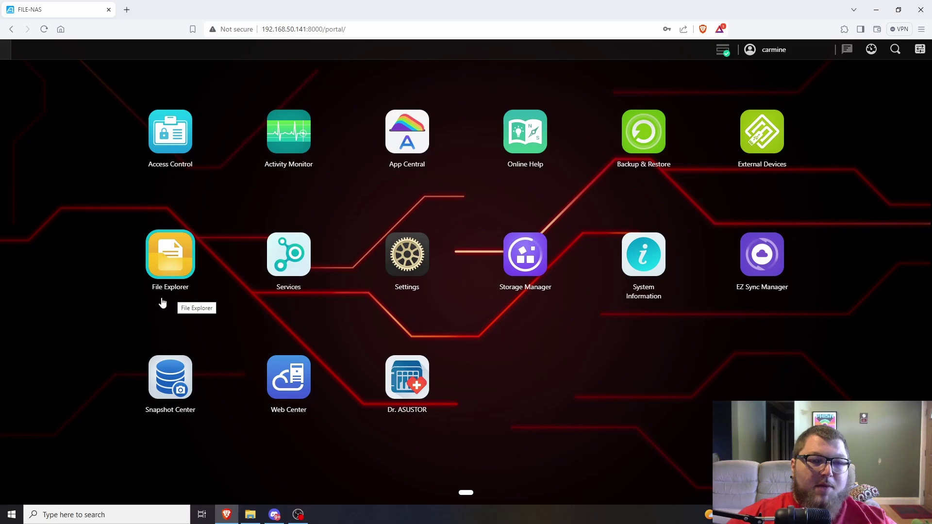
# - Browse the Plex and Files folders, selecting myfile.txt, then close File Explorer
pyautogui.click(156, 262)
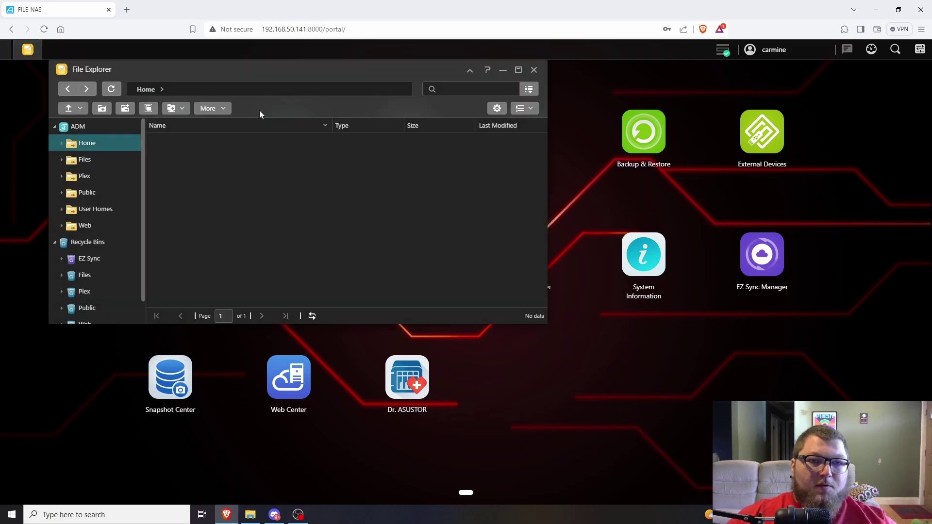
pyautogui.click(85, 178)
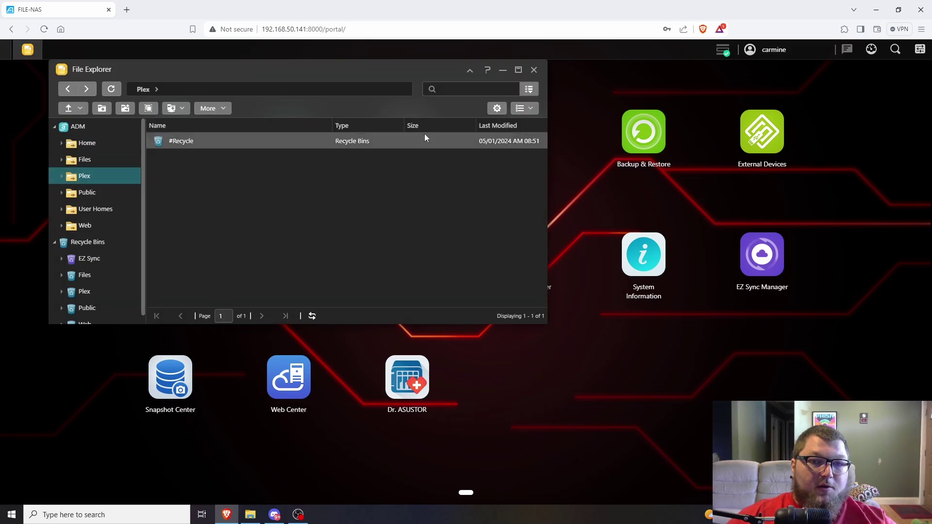
pyautogui.click(97, 166)
pyautogui.click(180, 159)
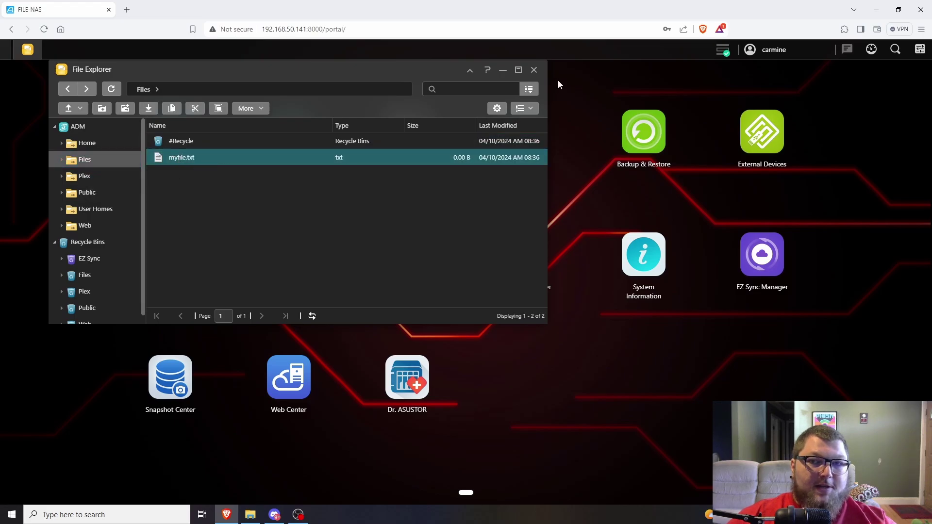
pyautogui.click(534, 71)
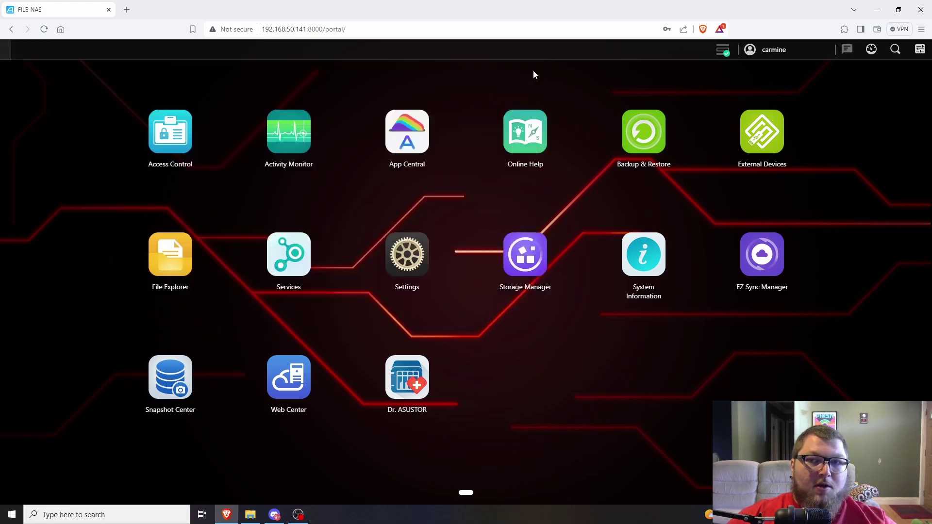
# - Reopen File Explorer, browse Public, Plex and Files, cancel Settings, and close it
pyautogui.click(173, 263)
pyautogui.rightClick(85, 192)
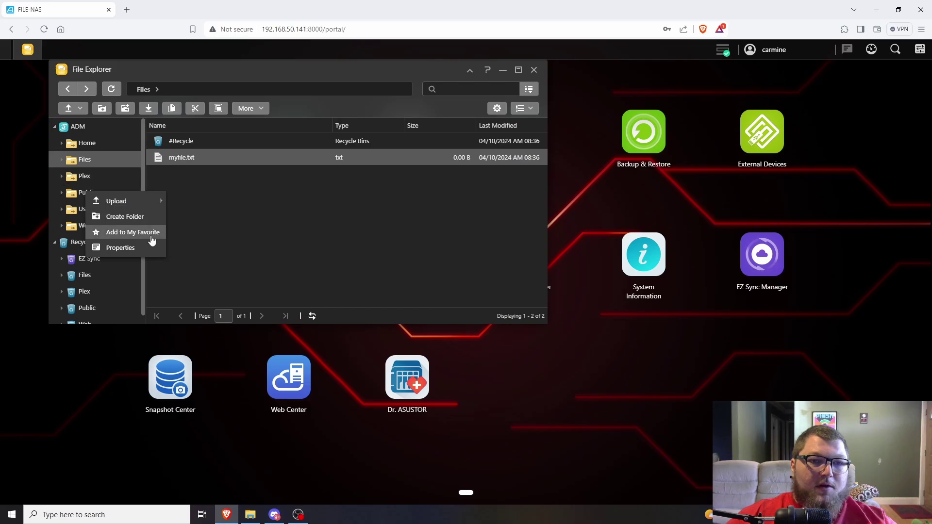
pyautogui.click(347, 209)
pyautogui.click(90, 193)
pyautogui.click(83, 176)
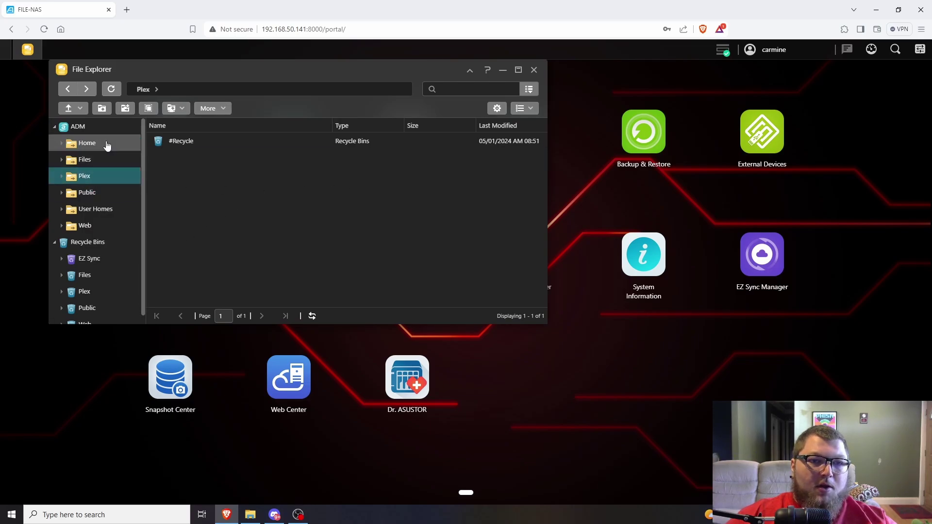
pyautogui.click(98, 158)
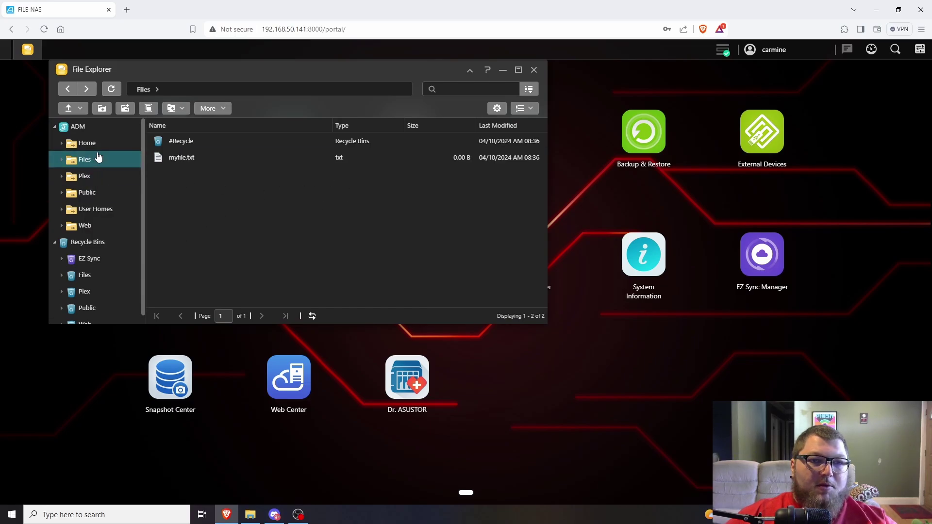
pyautogui.click(496, 109)
pyautogui.click(379, 262)
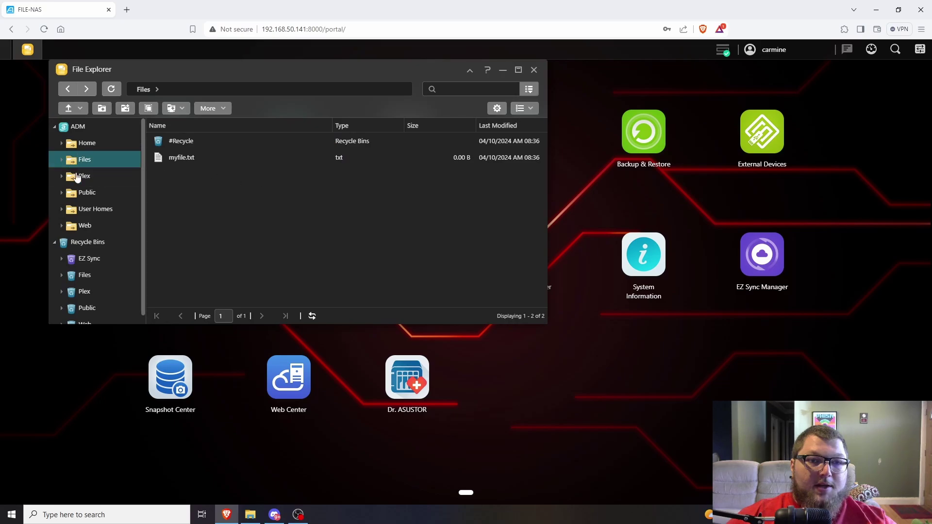
pyautogui.click(534, 71)
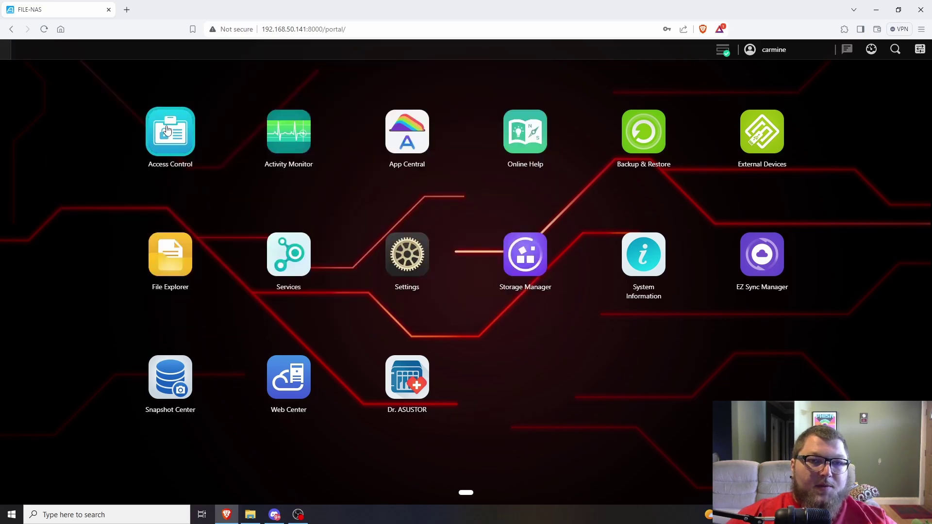
# - Show Access Control's Shared Folders list and select the Plex share on Volume 1
pyautogui.click(170, 140)
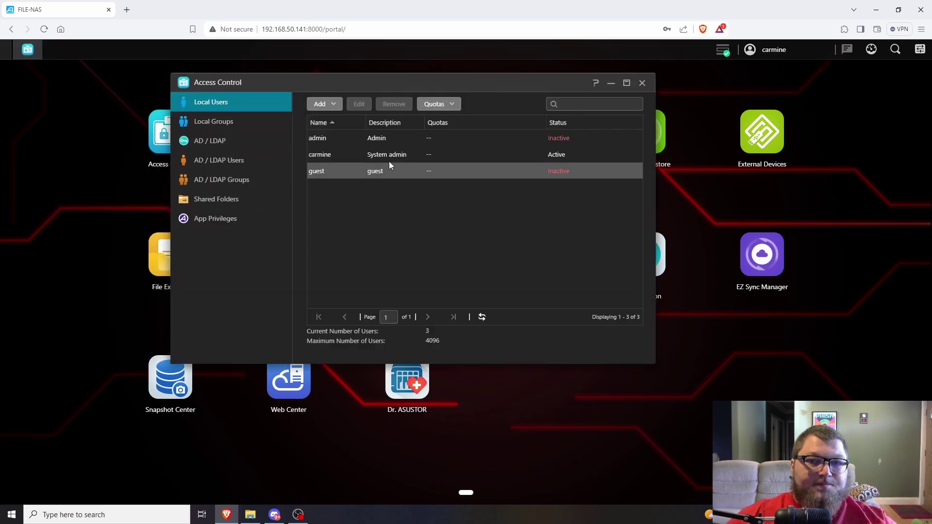
pyautogui.click(238, 200)
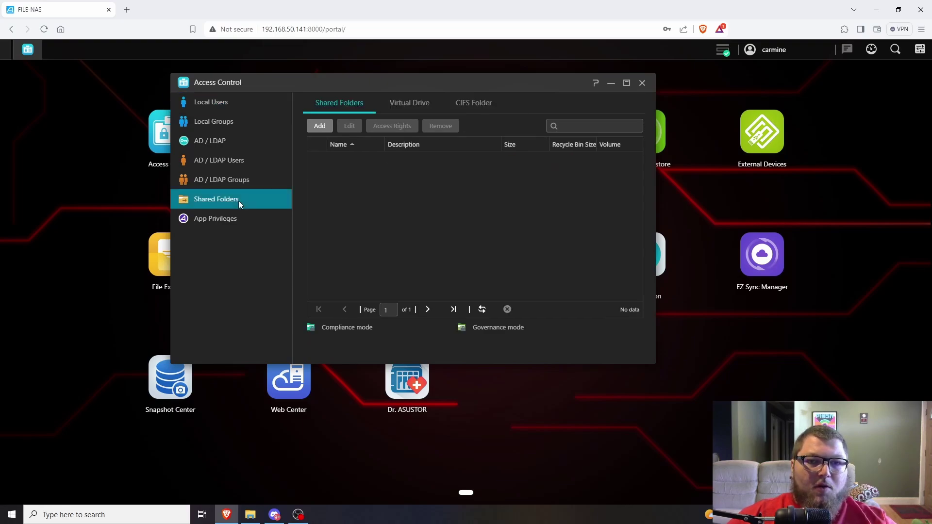
pyautogui.click(340, 198)
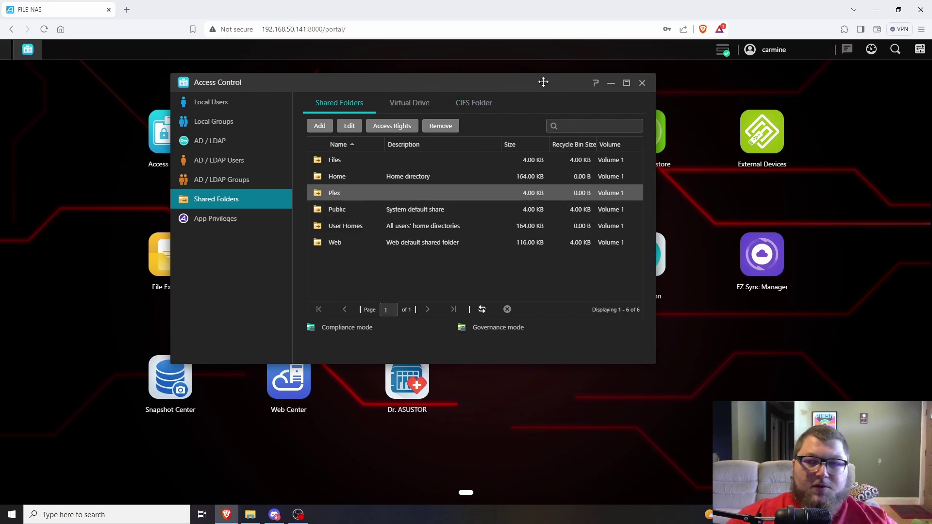
# - Create a TVShows folder inside the Plex share in File Explorer
pyautogui.click(643, 83)
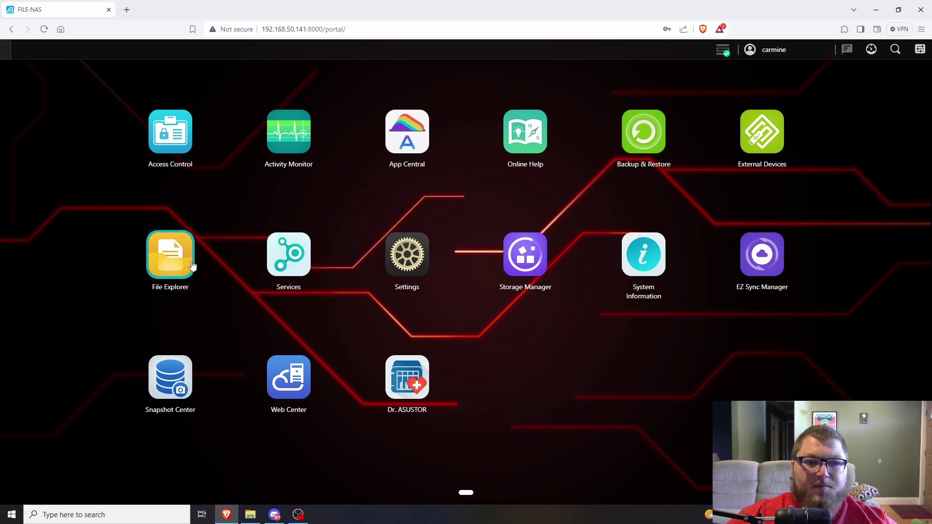
pyautogui.click(170, 254)
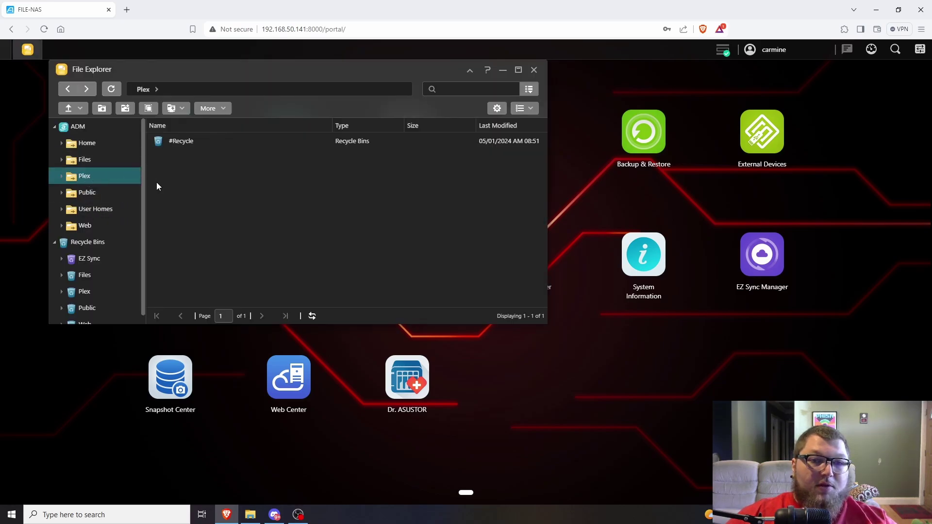
pyautogui.click(102, 108)
pyautogui.write('TVSsh')
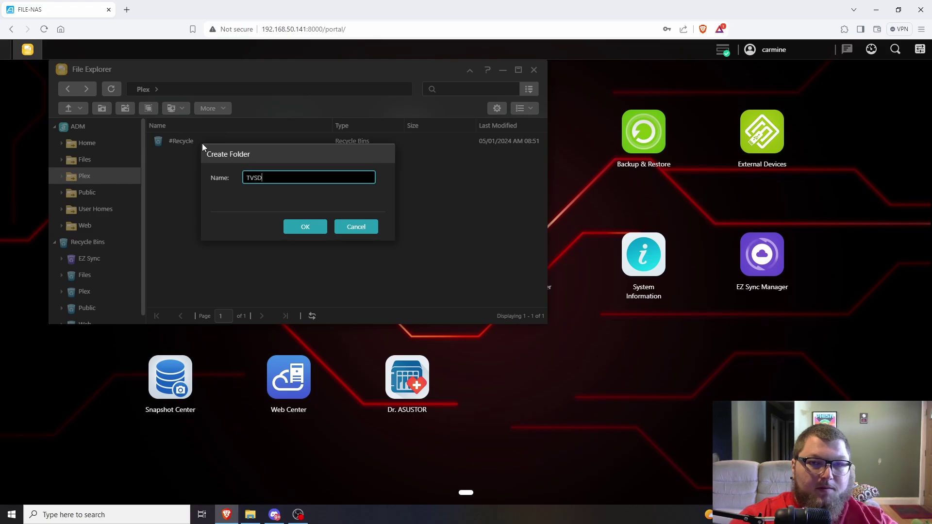
pyautogui.press('BackSpace')
pyautogui.press('BackSpace')
pyautogui.write('hows')
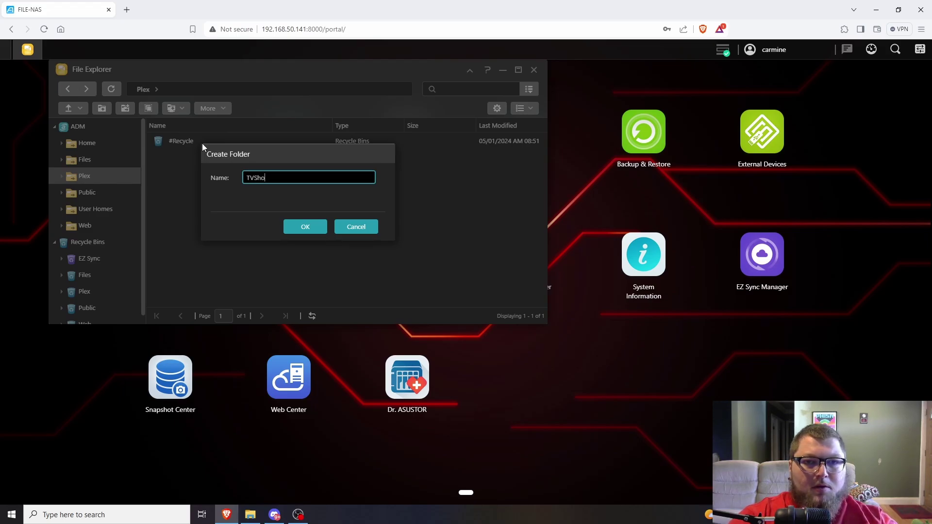
pyautogui.click(299, 227)
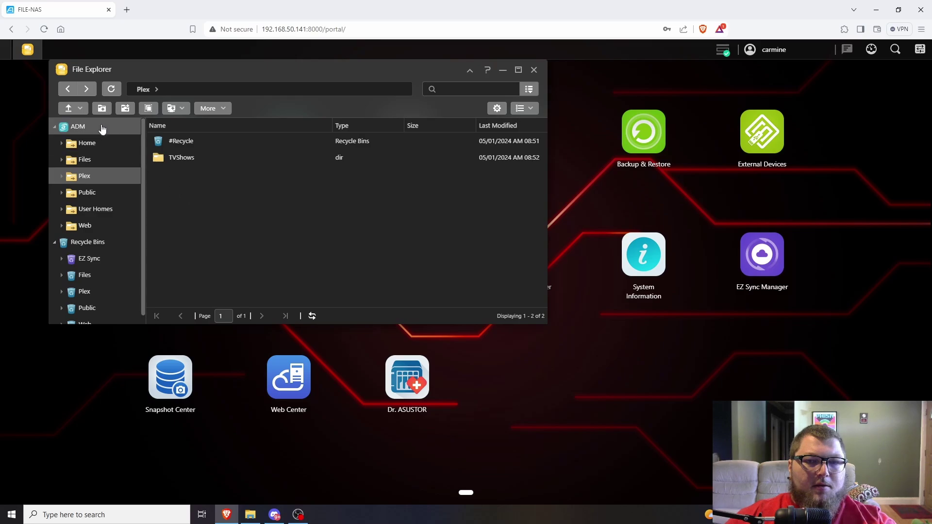
# - Add a second folder named Movies inside the Plex share
pyautogui.click(102, 110)
pyautogui.write('Movies')
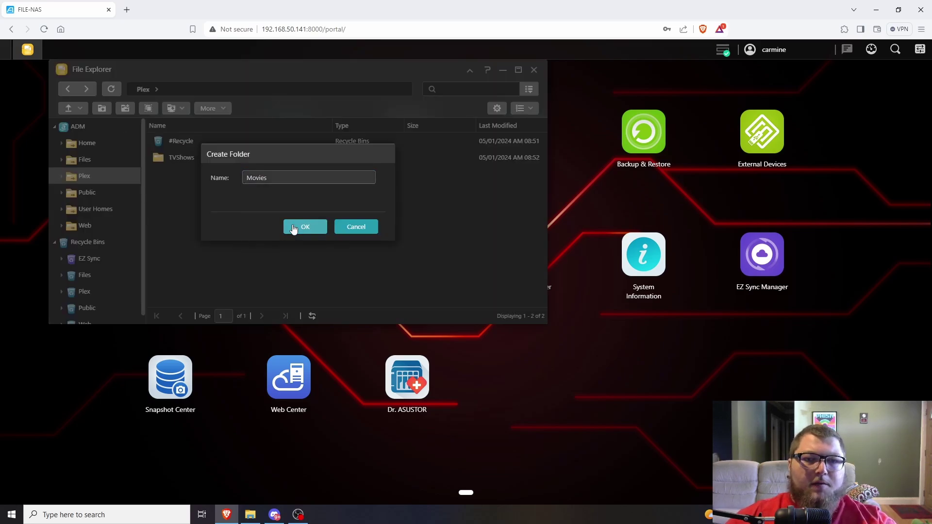
pyautogui.click(303, 227)
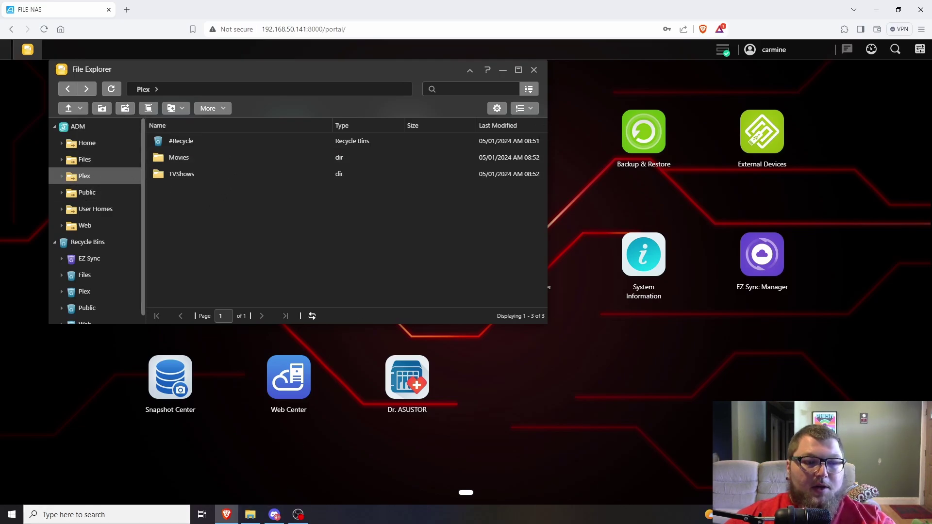
# - Open \\192.168.50.141 via the Run dialog and move the share window to the right
pyautogui.click(141, 516)
pyautogui.press('super+r')
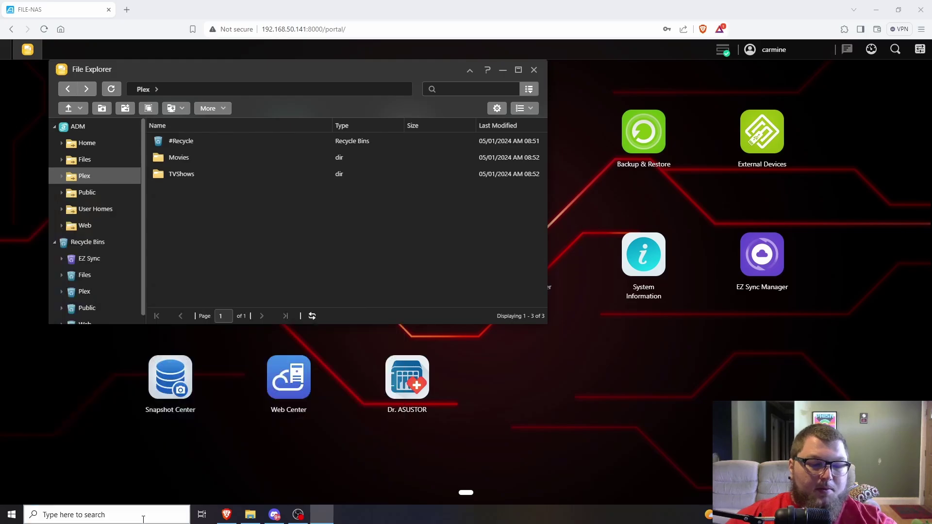
pyautogui.press('End')
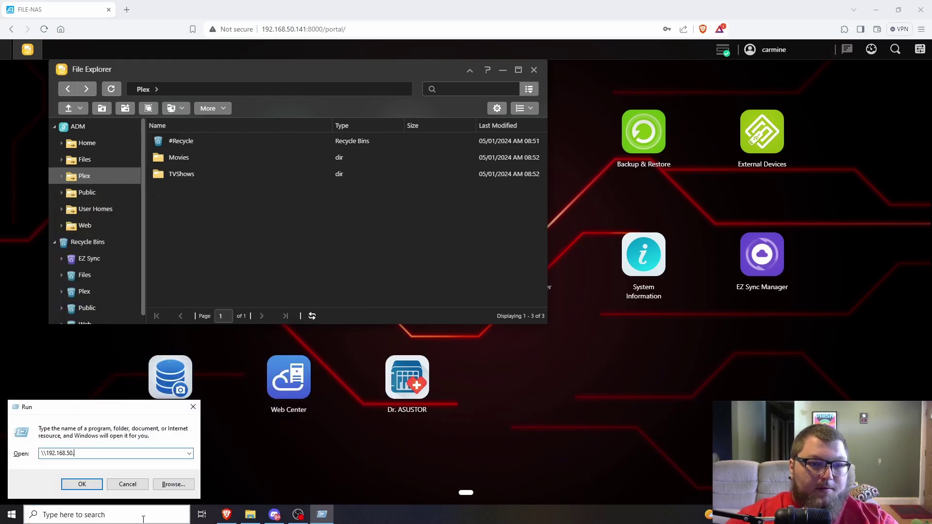
pyautogui.write('41')
pyautogui.press('Return')
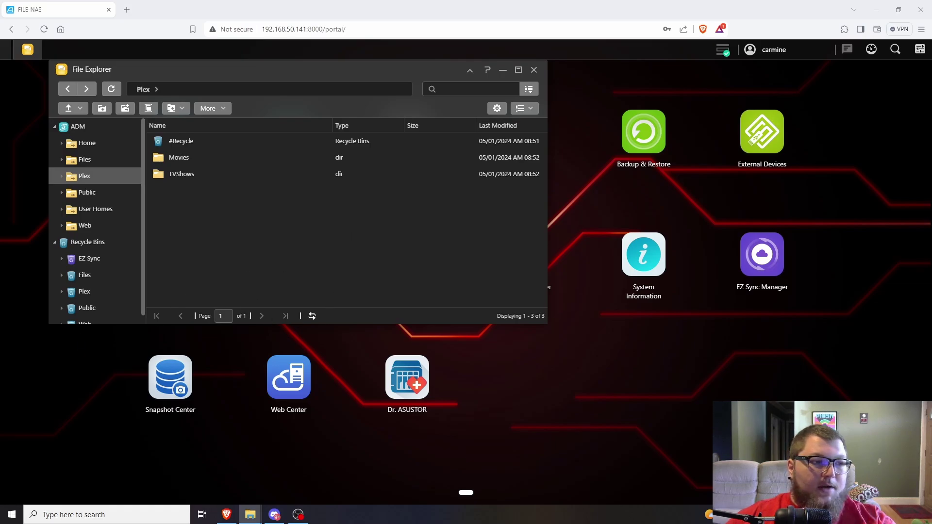
pyautogui.moveTo(385, 93); pyautogui.dragTo(535, 93)
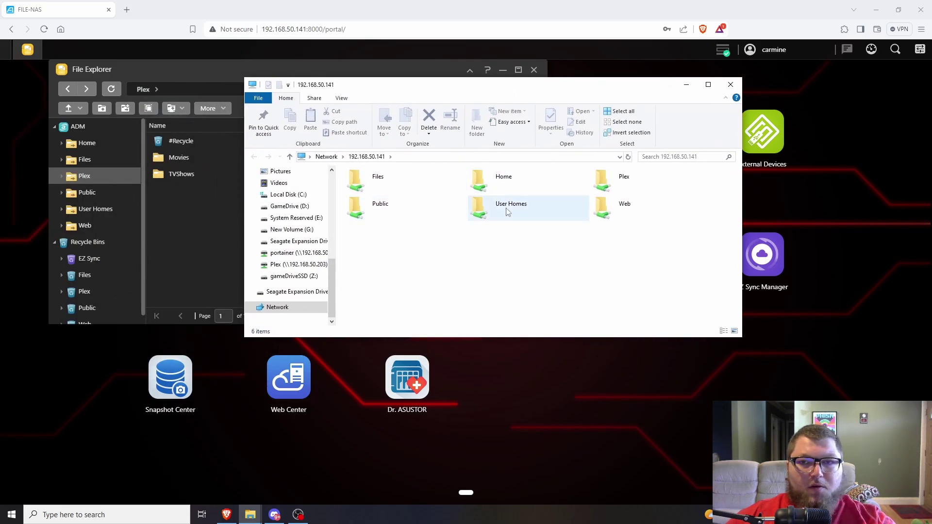
# - Open the Plex share, check the empty Movies and TVShows folders, then hide the windows
pyautogui.click(625, 184)
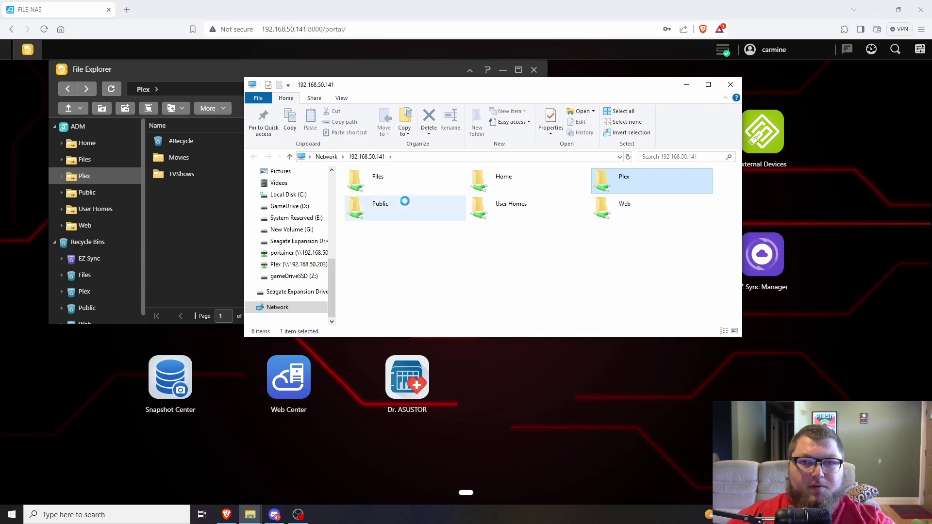
pyautogui.doubleClick(380, 198)
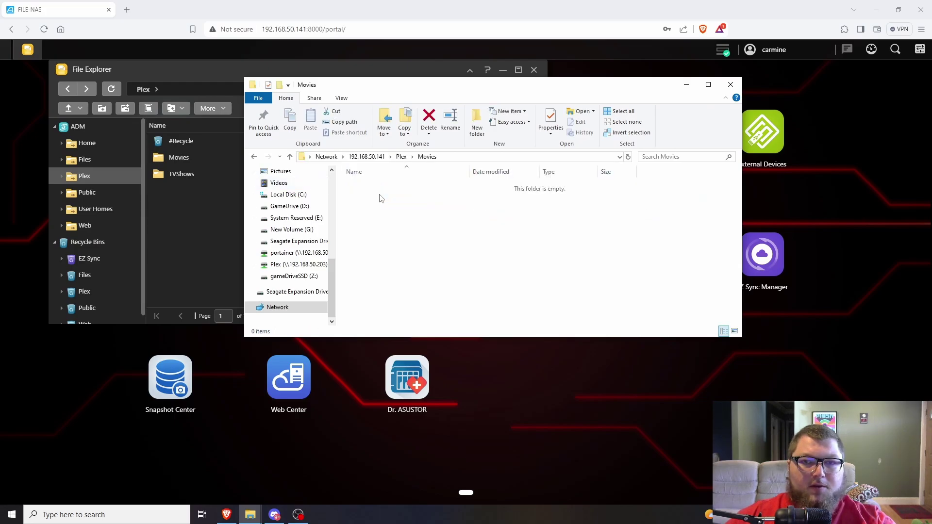
pyautogui.hotkey('alt', 'Left')
pyautogui.doubleClick(385, 209)
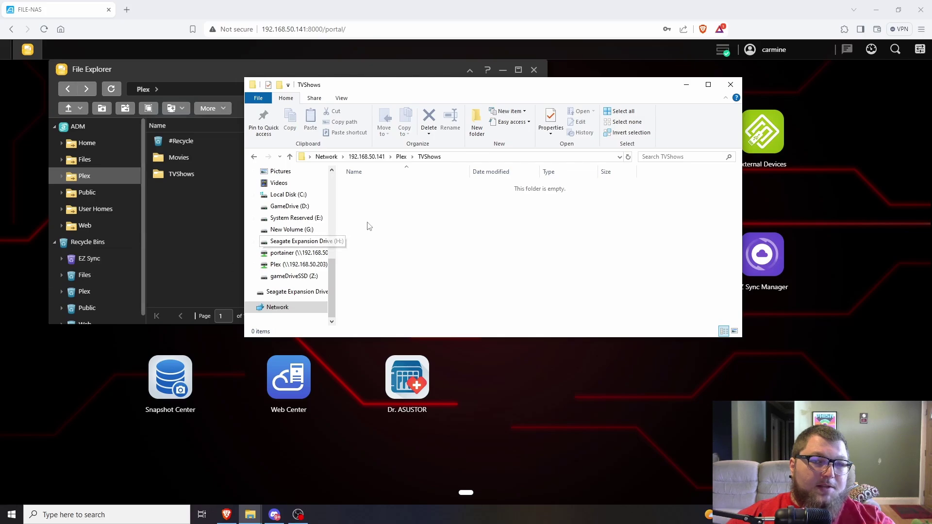
pyautogui.hotkey('alt', 'Left')
pyautogui.moveTo(381, 92); pyautogui.dragTo(357, 99)
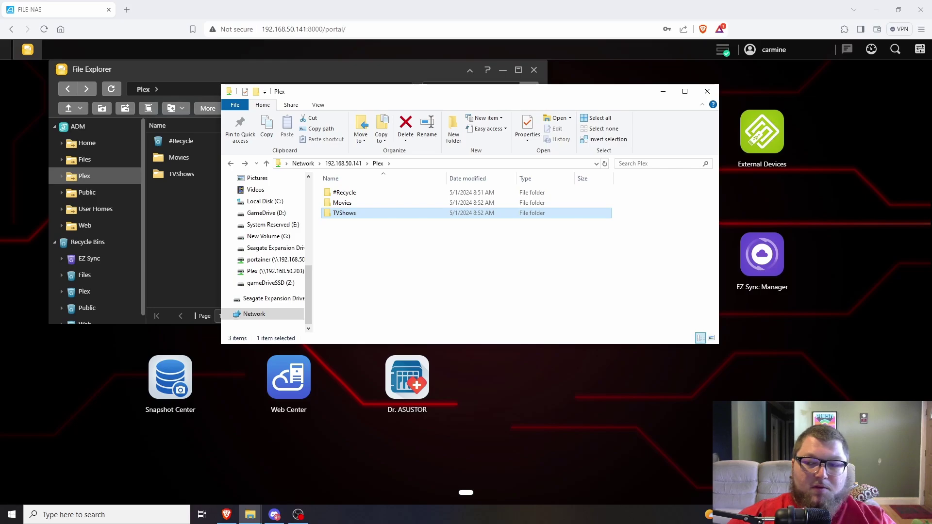
pyautogui.click(219, 330)
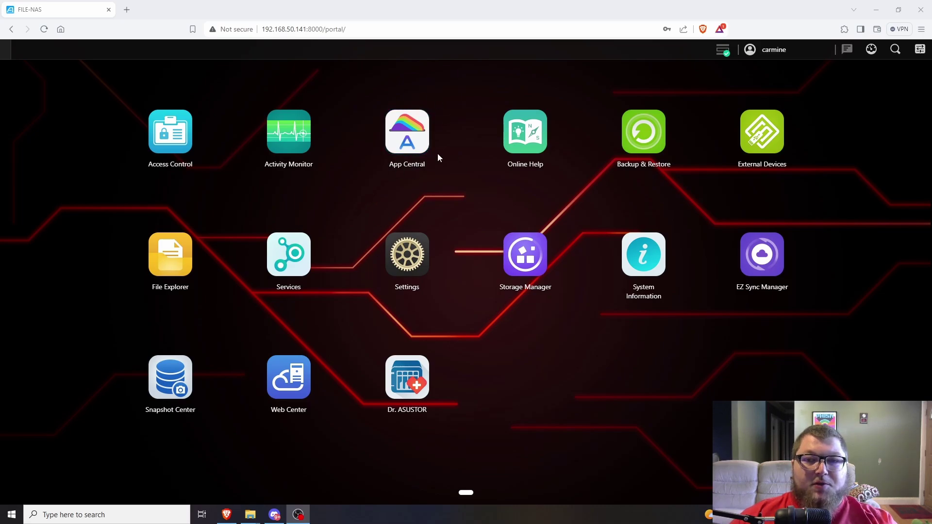
# - Open App Central maximized and list All Apps from AdGuard Home onward
pyautogui.click(403, 141)
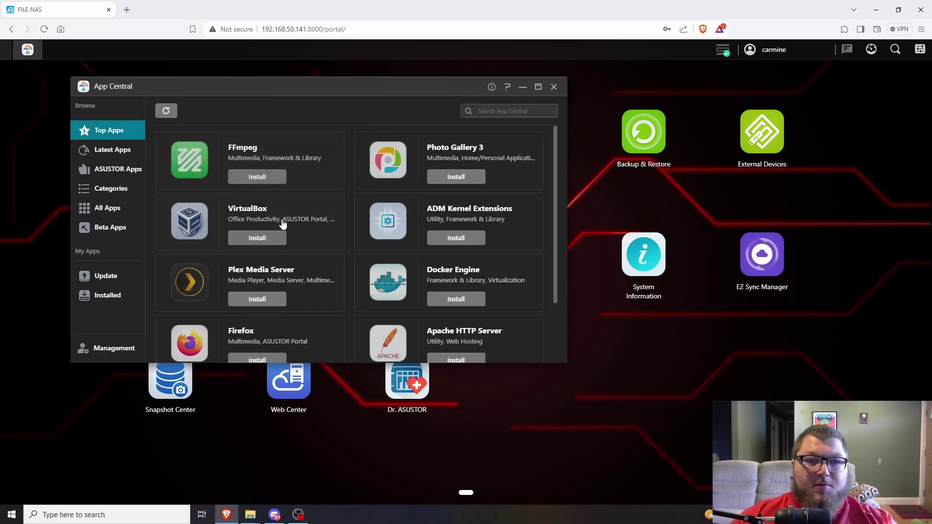
pyautogui.click(538, 87)
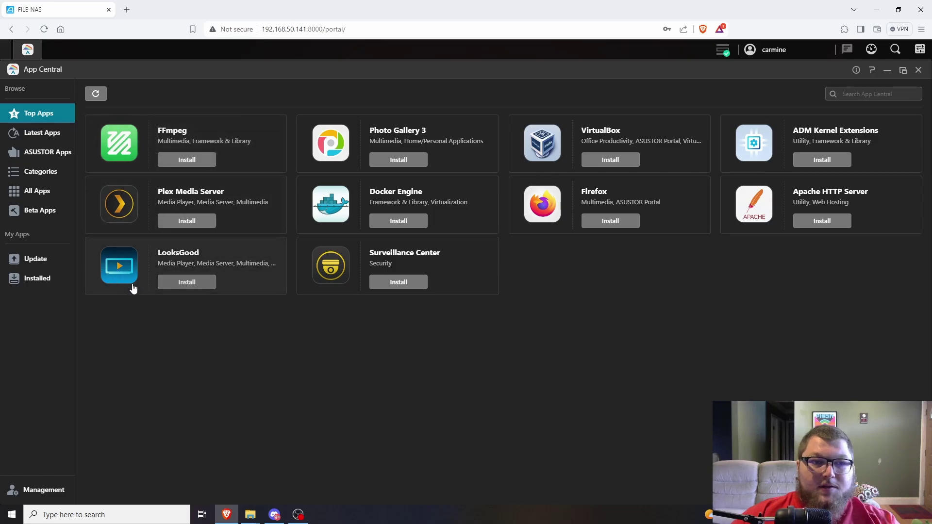
pyautogui.click(37, 191)
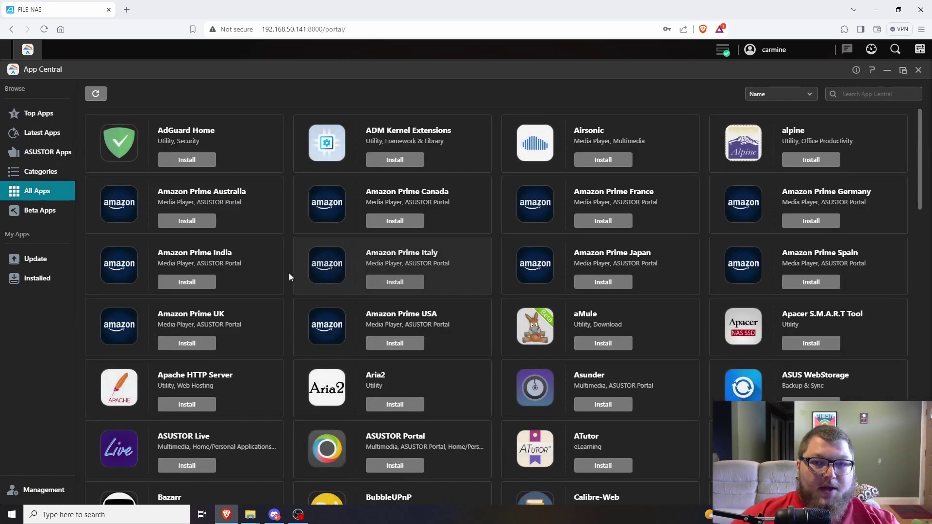
# - Browse App Central's All Apps list, then show the Top Apps list featuring Plex Media Server
pyautogui.scroll(-3, 289, 275)
pyautogui.scroll(3, 238, 257)
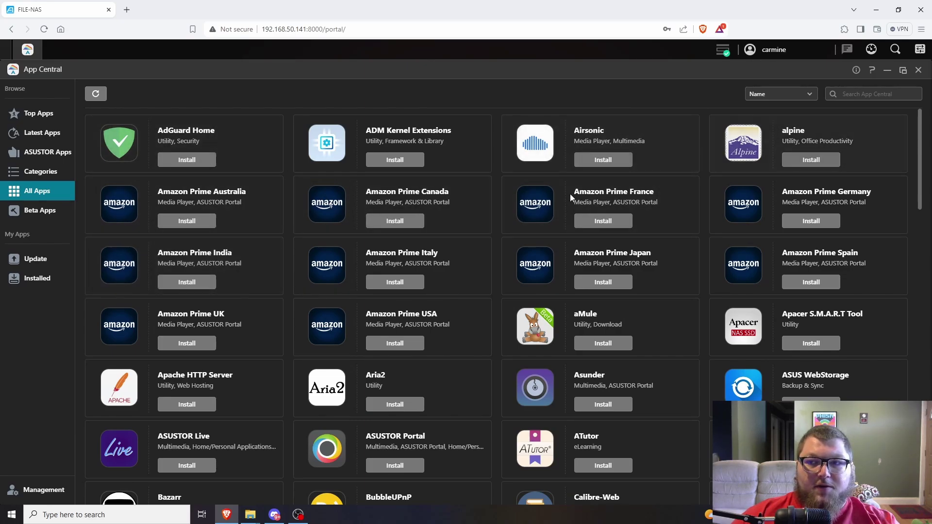
pyautogui.scroll(-3, 518, 271)
pyautogui.scroll(-2, 331, 383)
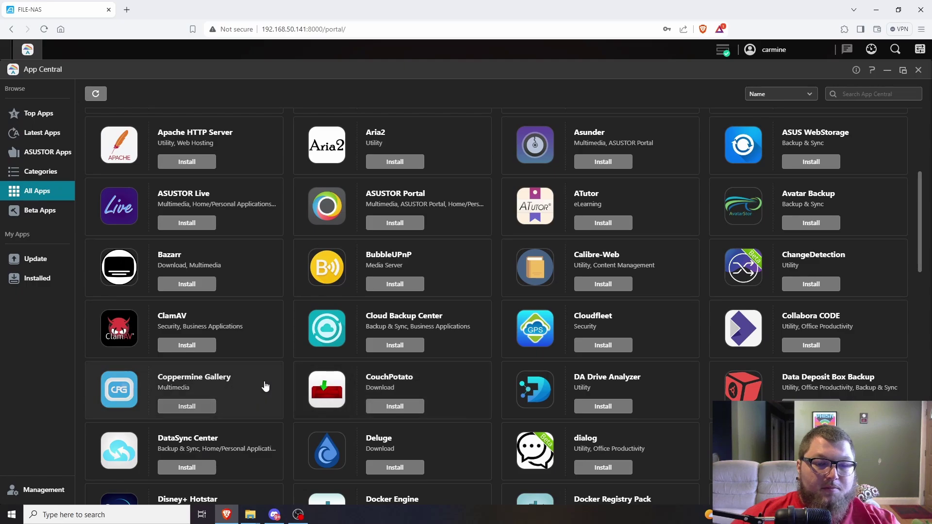
pyautogui.scroll(-5, 265, 387)
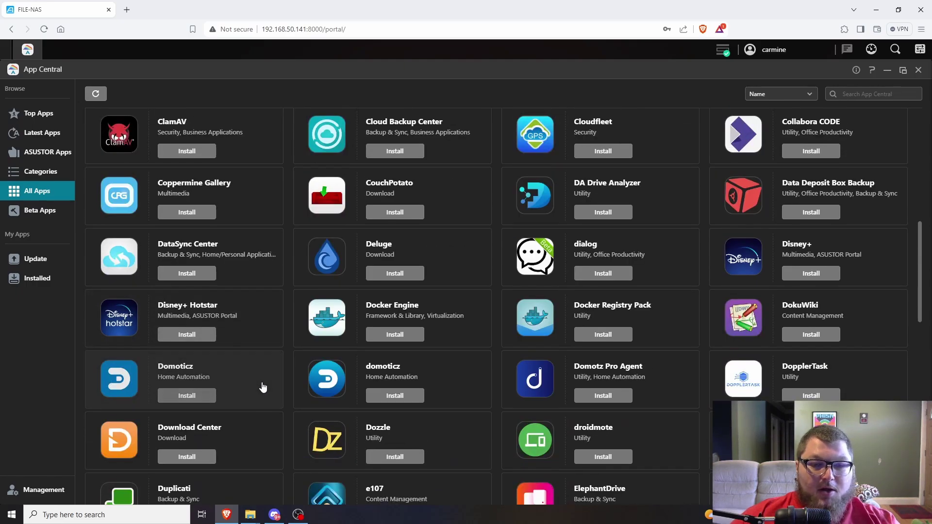
pyautogui.scroll(-2, 262, 386)
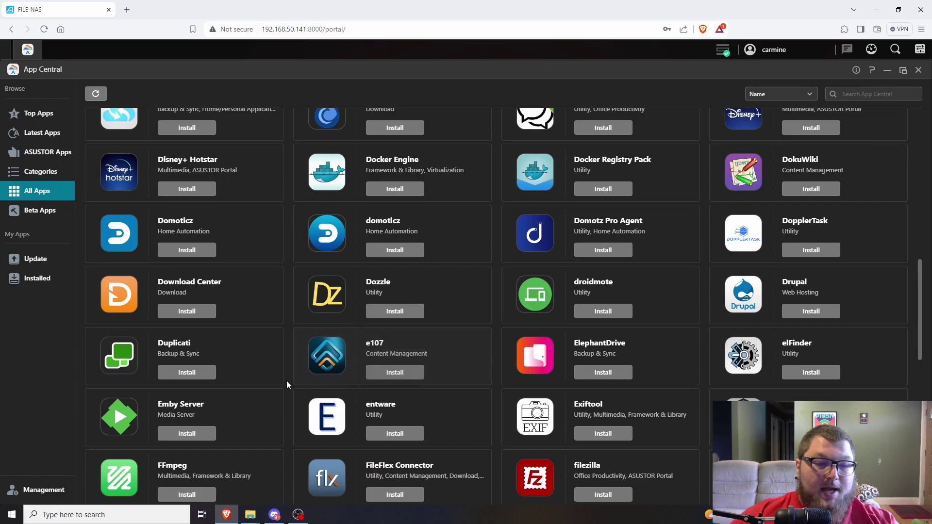
pyautogui.scroll(-4, 286, 381)
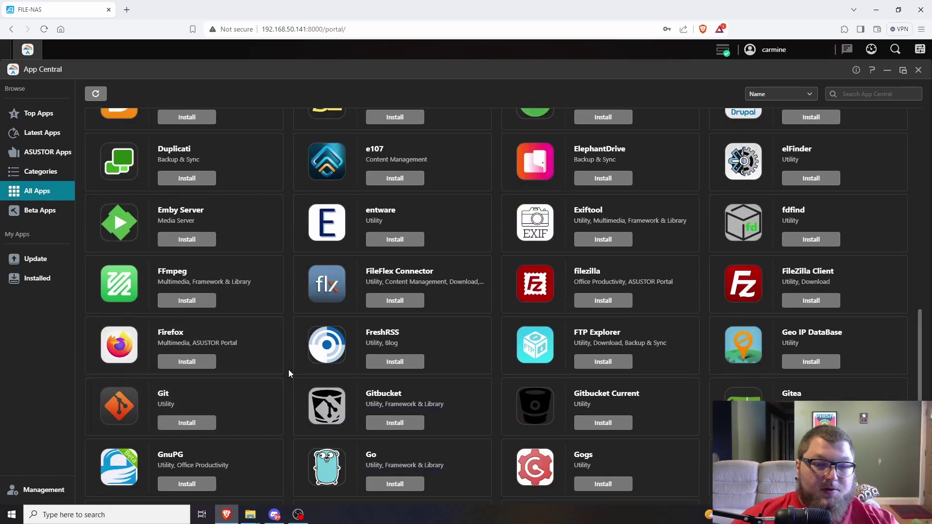
pyautogui.scroll(-2, 266, 374)
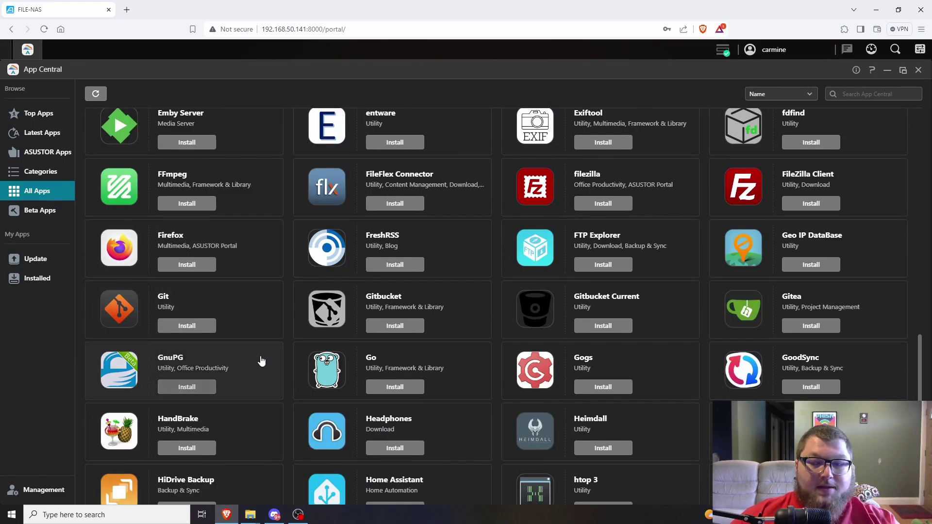
pyautogui.scroll(-2, 261, 361)
pyautogui.scroll(-3, 254, 366)
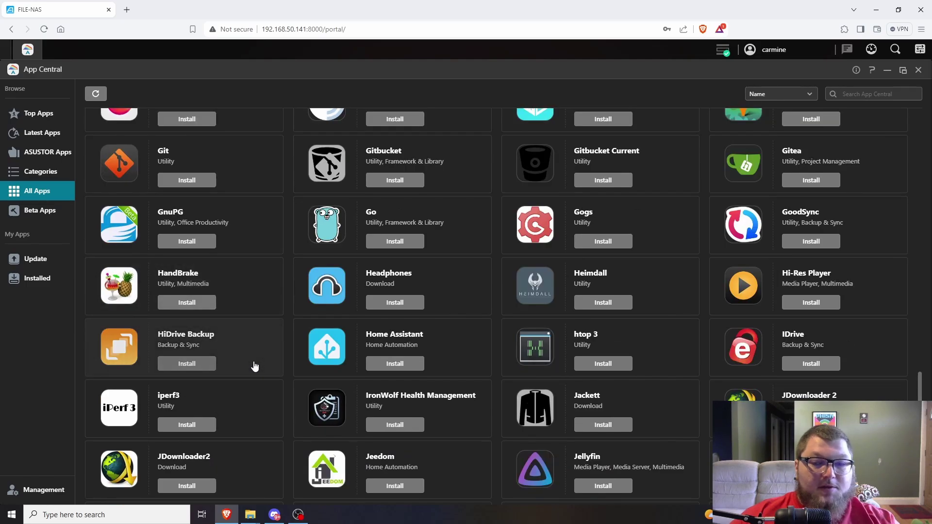
pyautogui.scroll(-1, 262, 343)
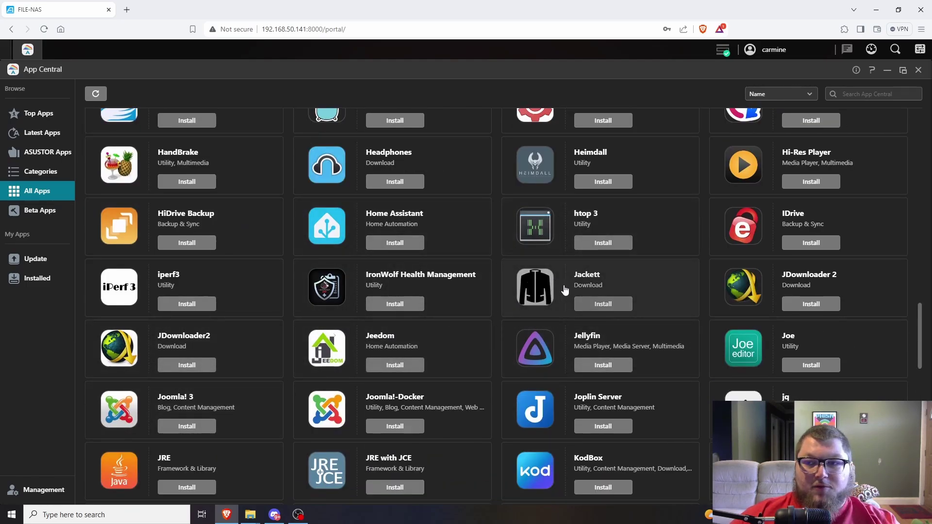
pyautogui.scroll(3, 559, 291)
pyautogui.scroll(3, 505, 261)
pyautogui.scroll(-4, 505, 264)
pyautogui.scroll(-10, 501, 264)
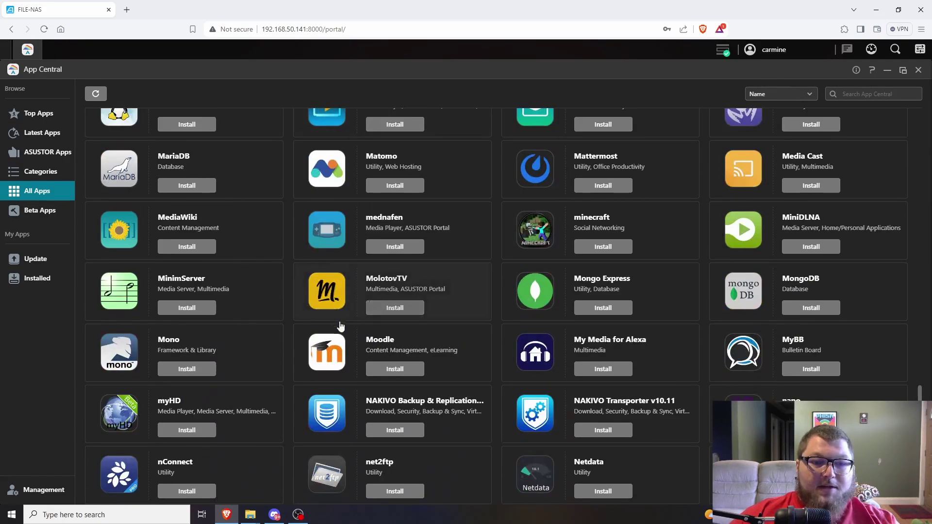
pyautogui.scroll(-3, 490, 335)
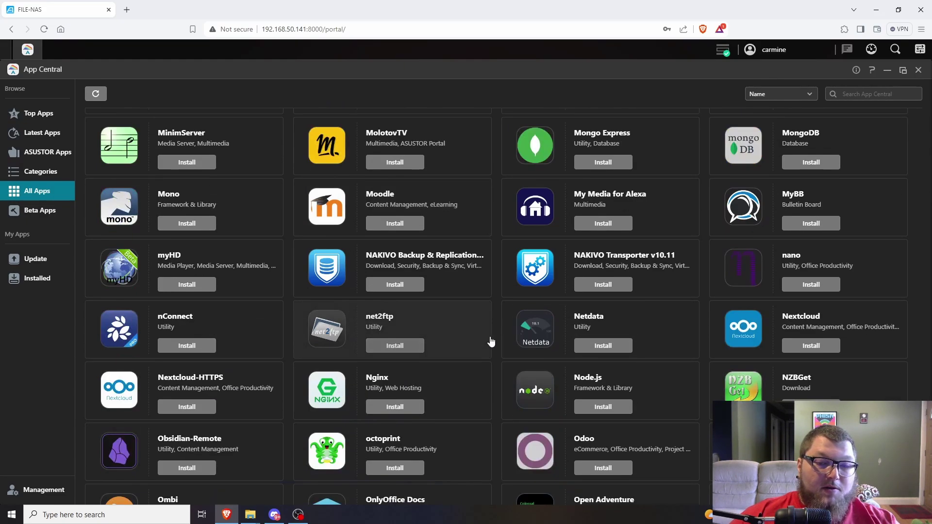
pyautogui.scroll(-3, 470, 358)
pyautogui.scroll(-3, 470, 358)
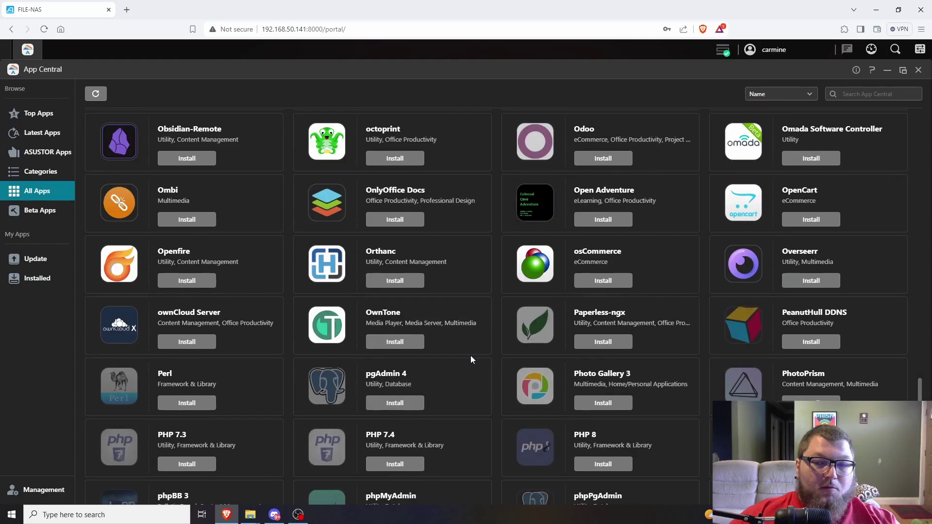
pyautogui.scroll(-7, 497, 360)
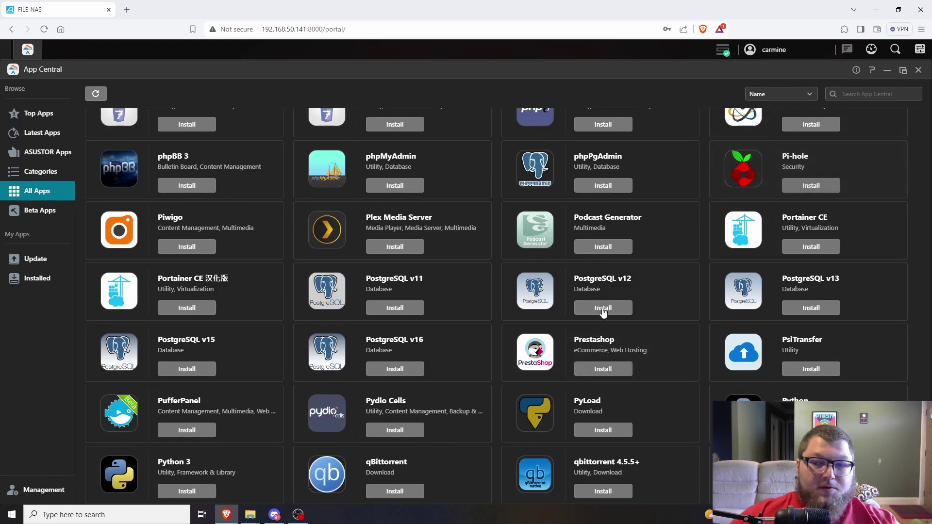
pyautogui.scroll(-4, 490, 374)
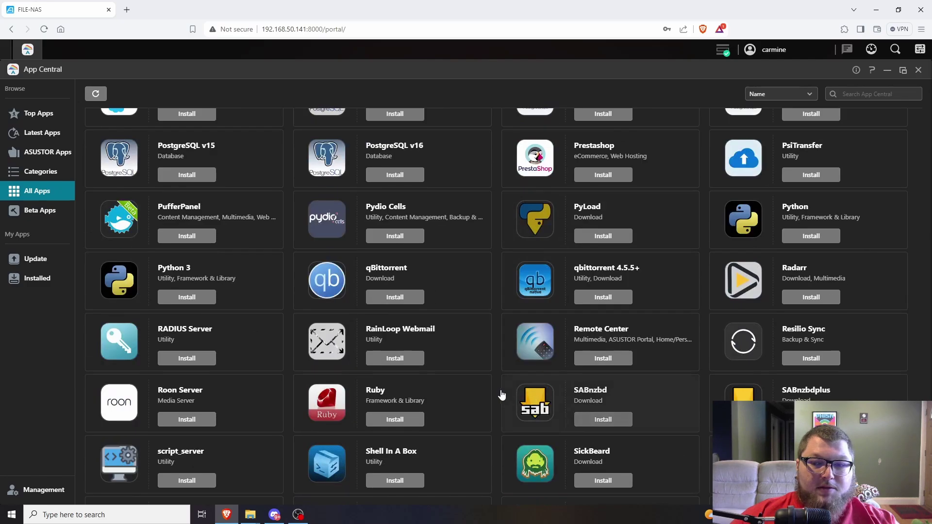
pyautogui.scroll(-1, 481, 391)
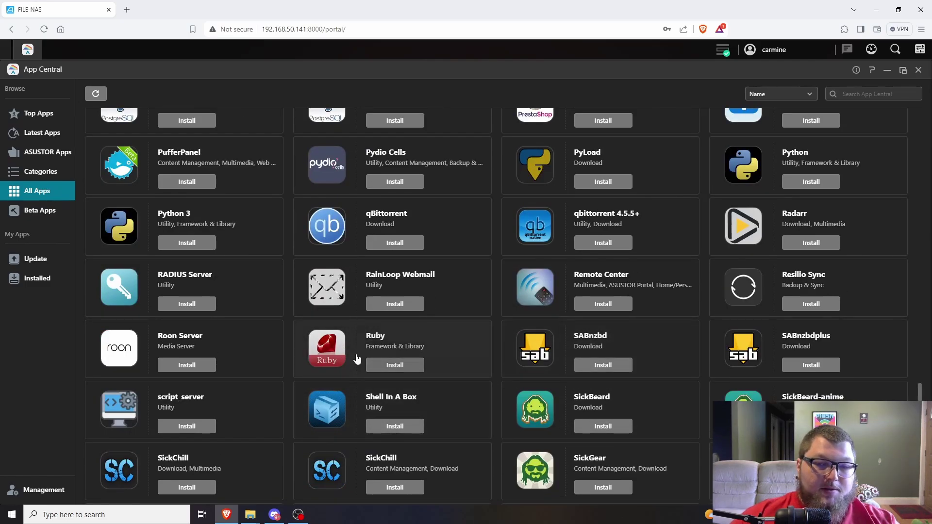
pyautogui.scroll(-3, 499, 370)
pyautogui.scroll(-3, 444, 352)
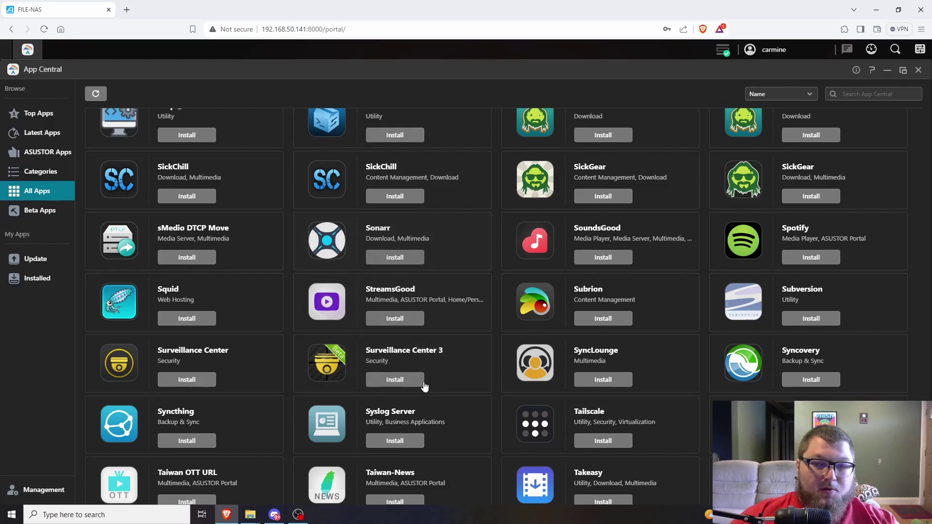
pyautogui.scroll(-2, 427, 386)
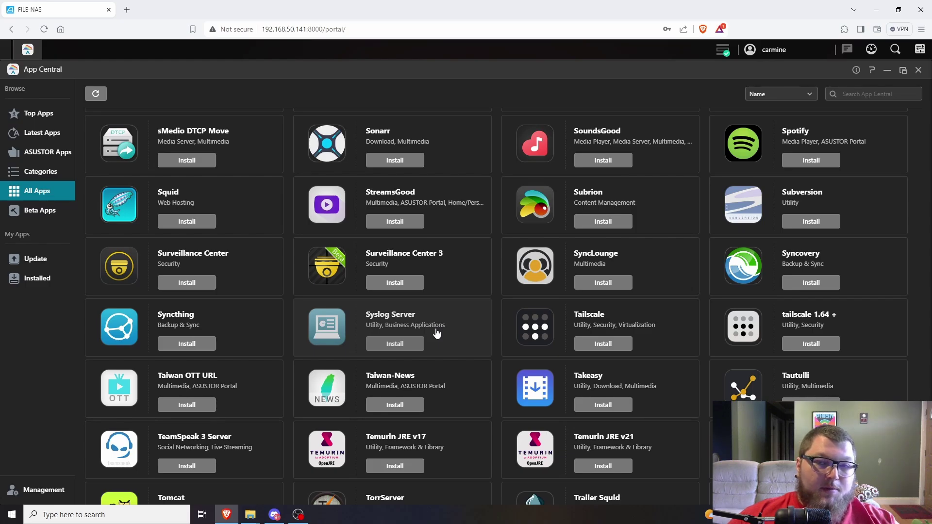
pyautogui.scroll(3, 437, 333)
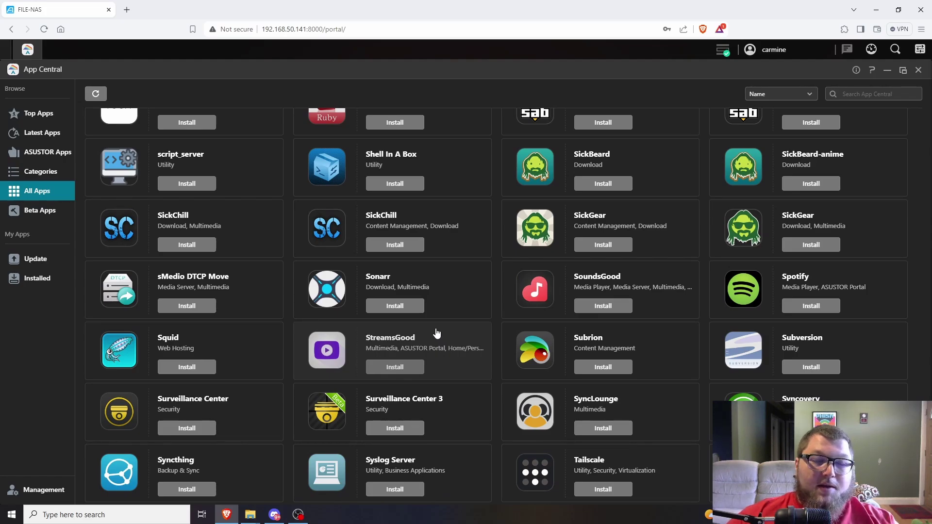
pyautogui.scroll(9, 436, 333)
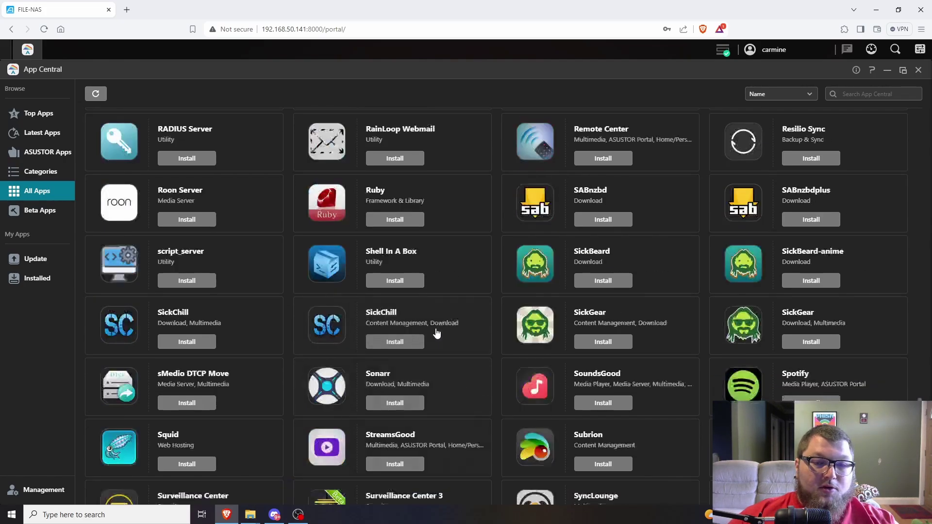
pyautogui.click(42, 115)
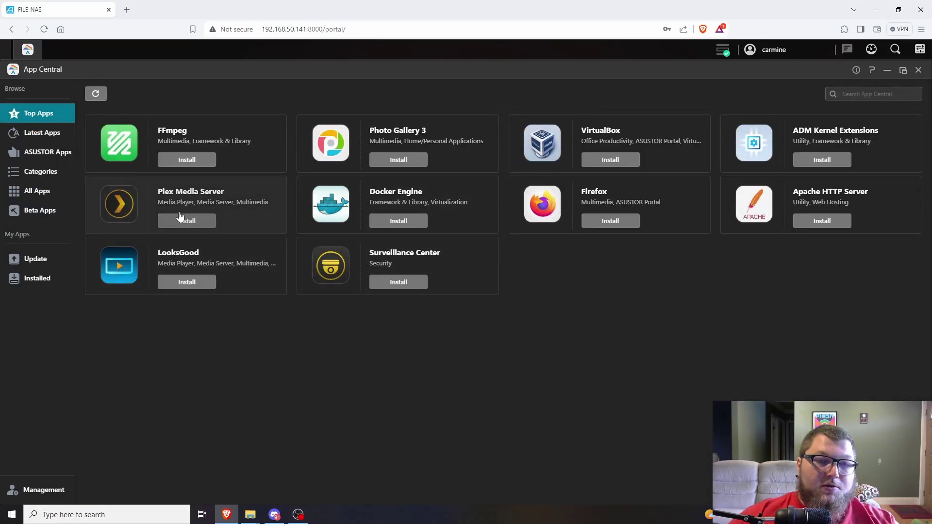
# - Open the Plex Media Server details page, select its Plex Pass coupon code, and start installing
pyautogui.click(193, 202)
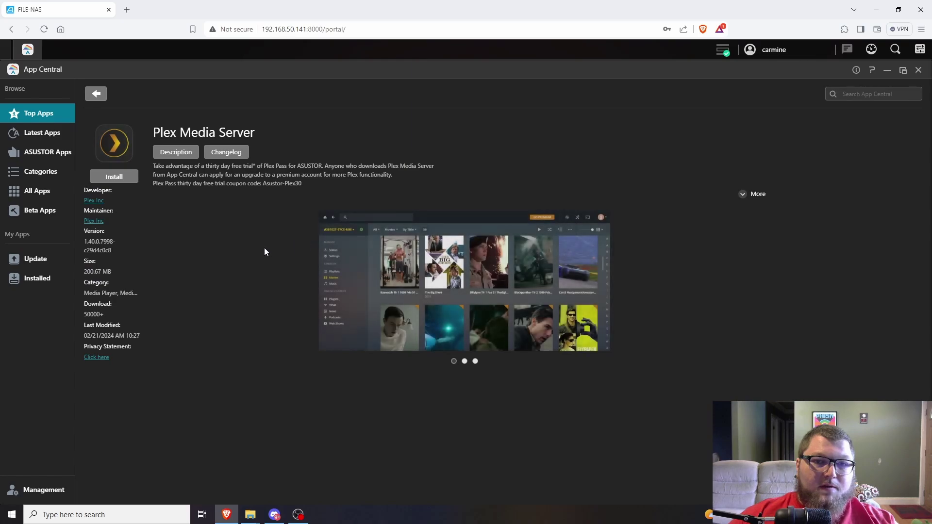
pyautogui.moveTo(299, 185); pyautogui.dragTo(246, 189)
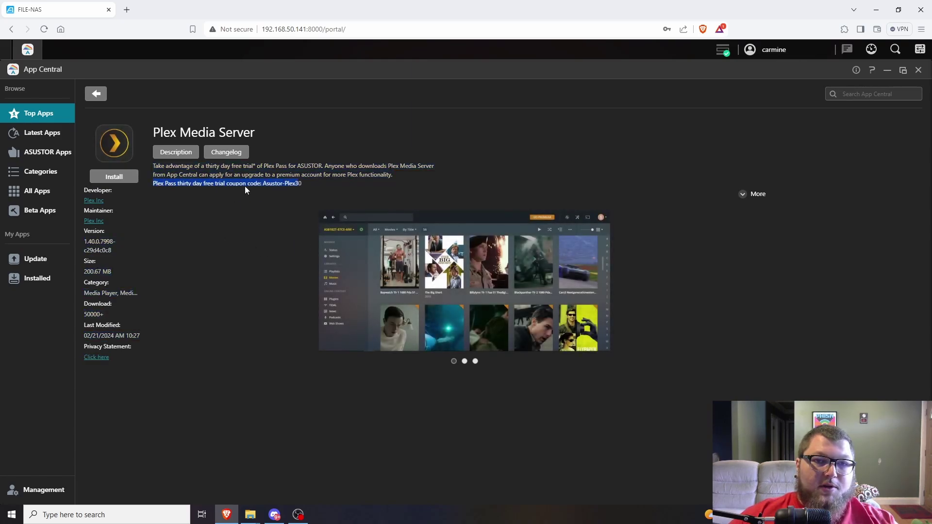
pyautogui.click(271, 185)
pyautogui.moveTo(307, 188); pyautogui.dragTo(261, 184)
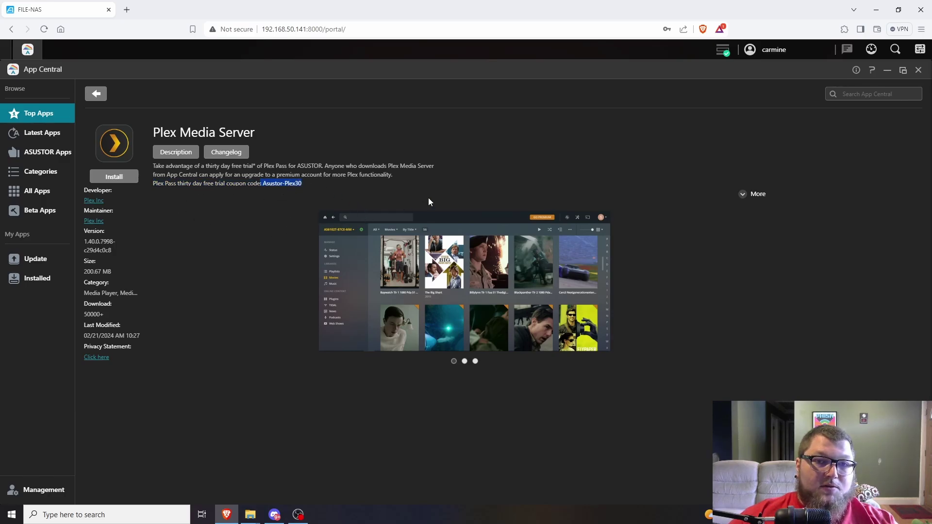
pyautogui.click(120, 182)
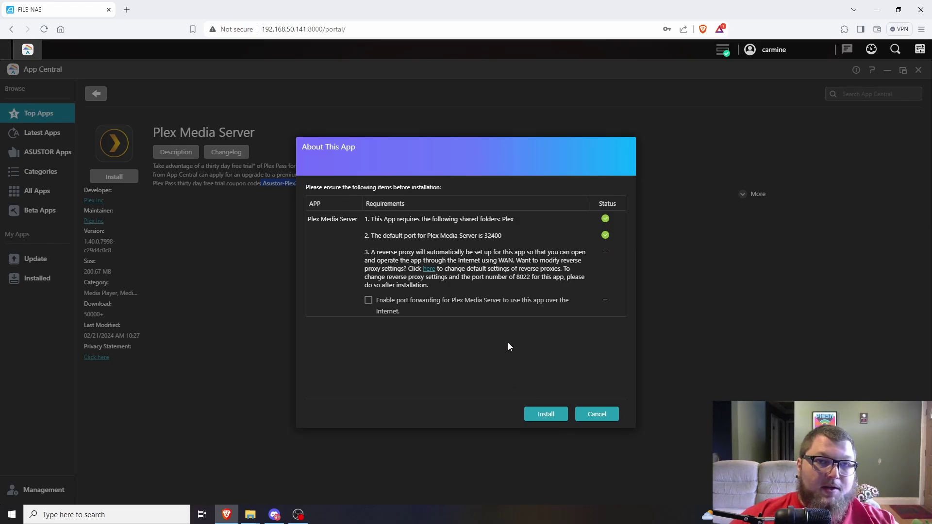
# - Accept the Plex folder and port 32400 requirements to install Plex, then close App Central
pyautogui.click(546, 414)
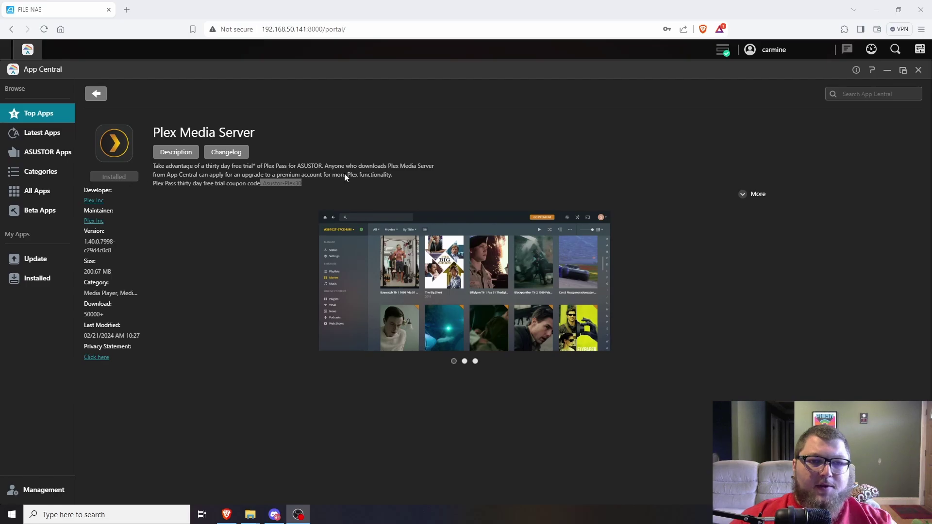
pyautogui.click(919, 70)
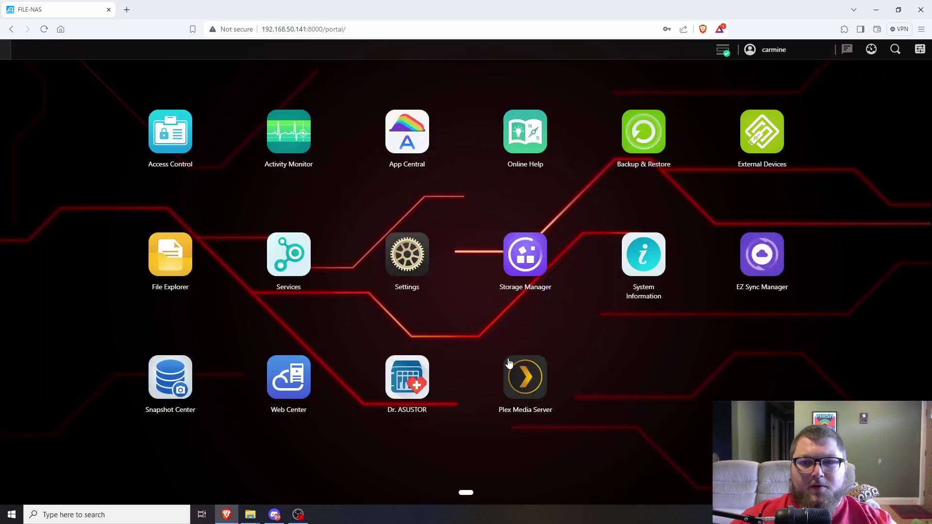
# - Launch Plex Media Server from the desktop and sign in to the Plex account in its tab
pyautogui.click(526, 378)
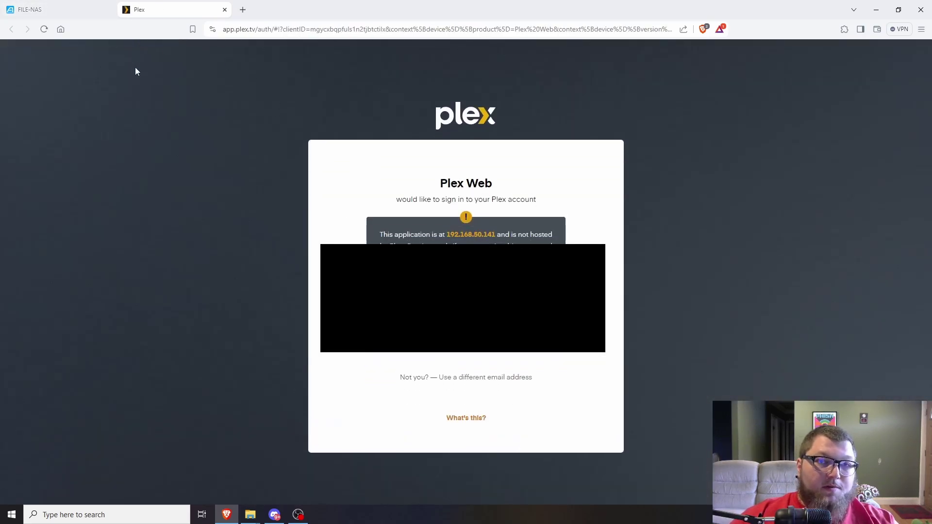
pyautogui.click(92, 9)
pyautogui.click(142, 10)
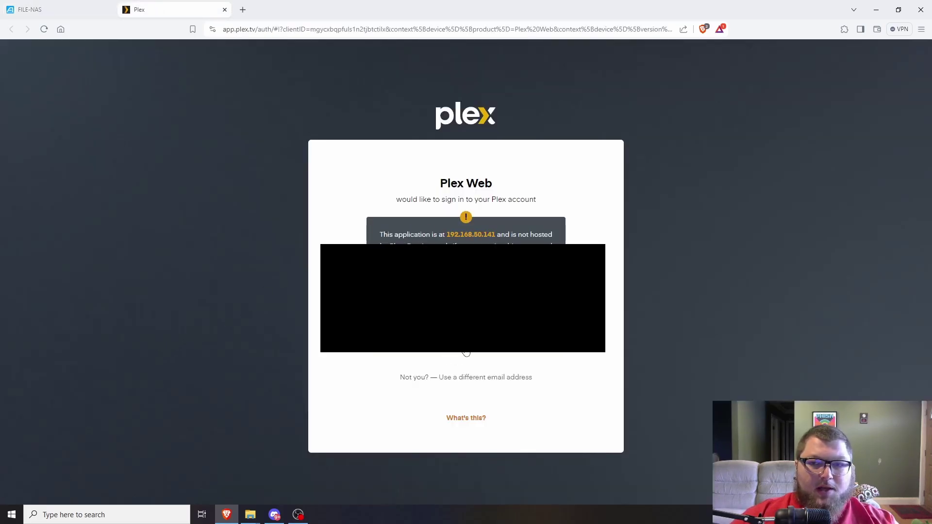
pyautogui.click(397, 307)
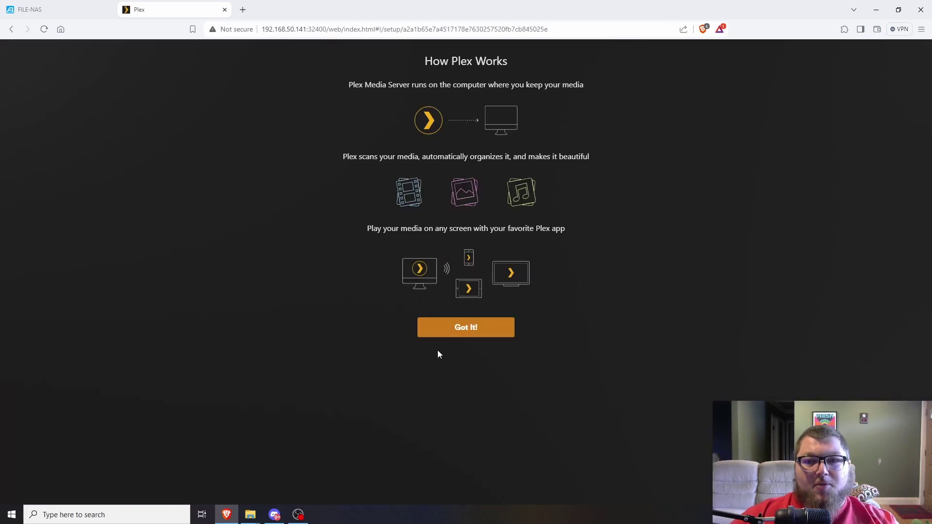
# - Keep the server name FILE-NAS, disable outside-home media access, and continue to Media Library
pyautogui.click(462, 329)
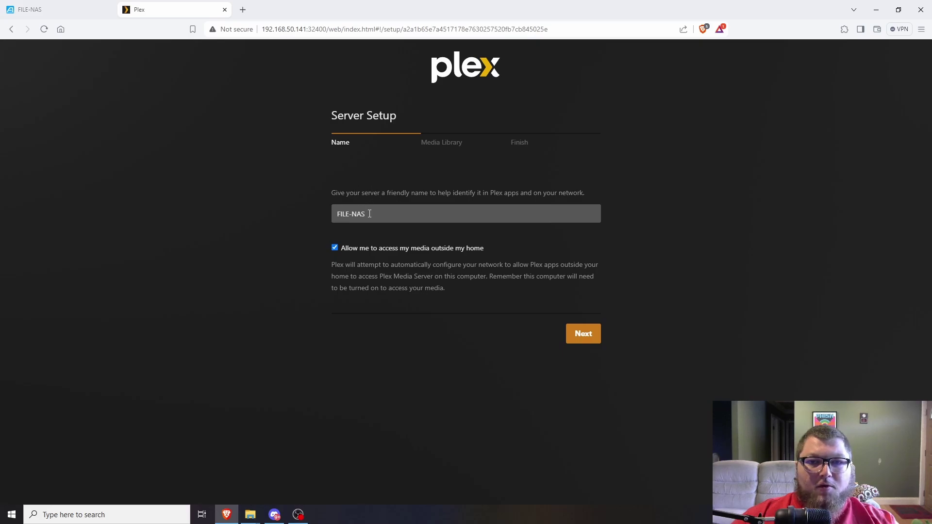
pyautogui.tripleClick(409, 222)
pyautogui.click(403, 223)
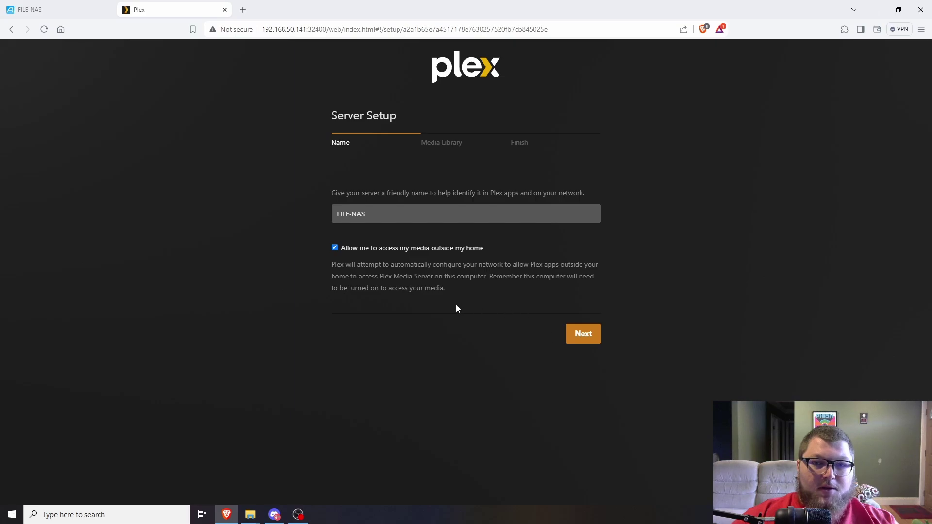
pyautogui.click(423, 249)
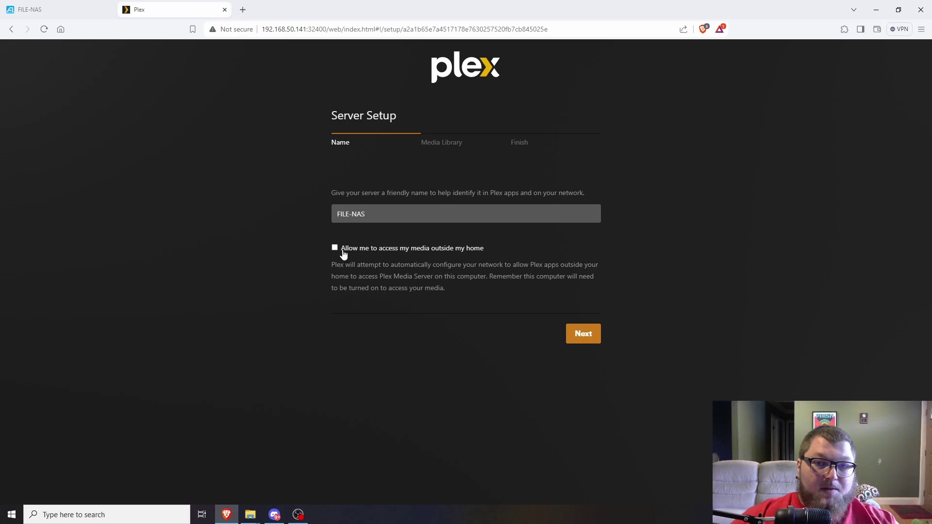
pyautogui.click(584, 334)
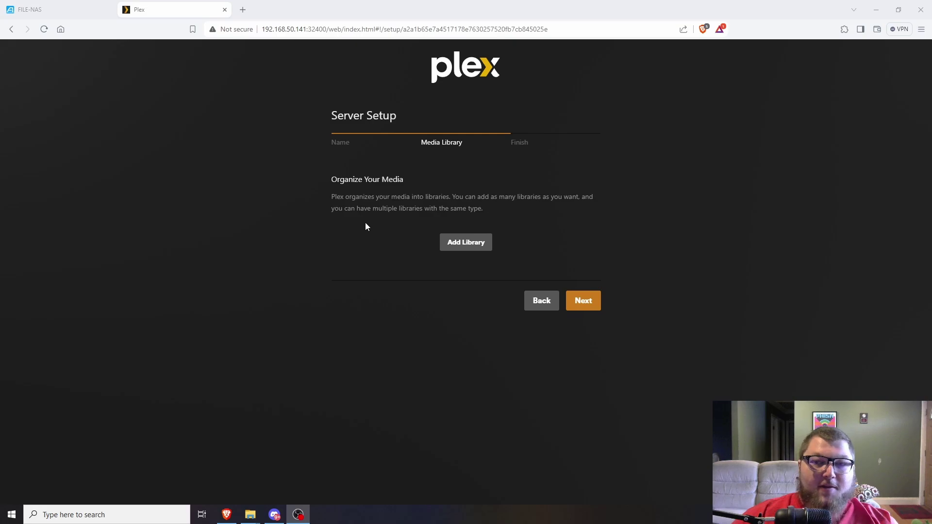
# - Check the contents of the Plex shared folder in the NAS file browser
pyautogui.click(62, 9)
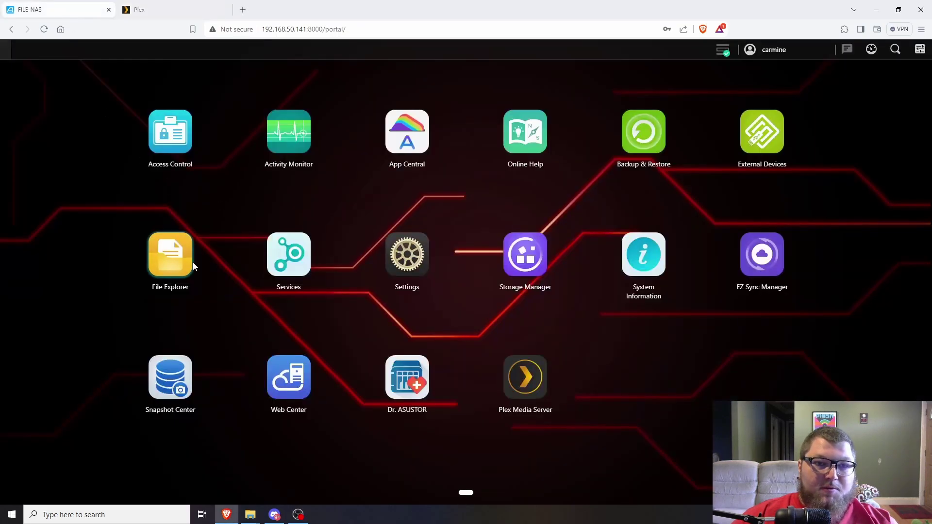
pyautogui.click(170, 253)
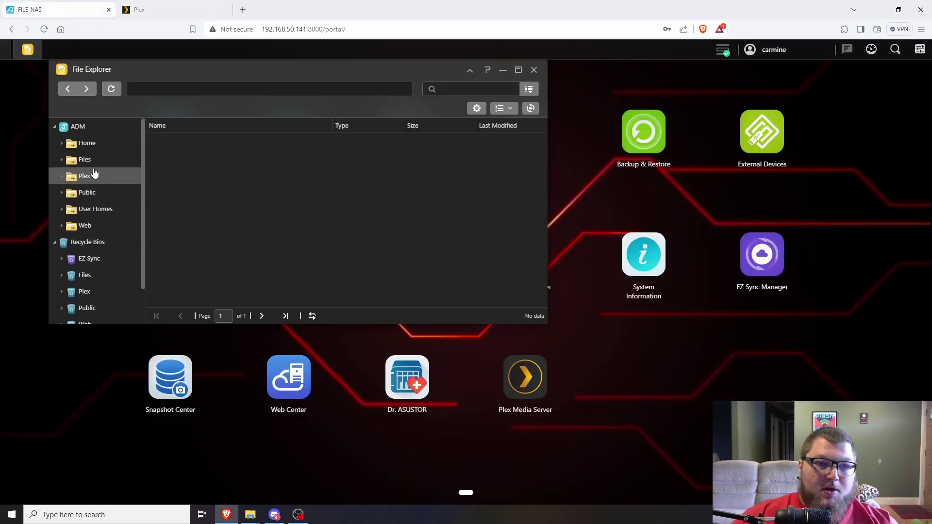
pyautogui.click(85, 176)
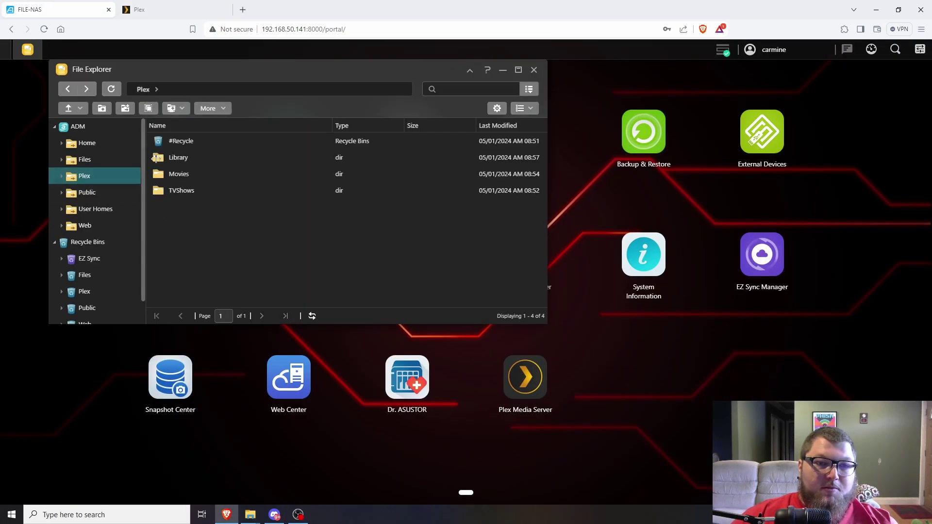
pyautogui.click(165, 9)
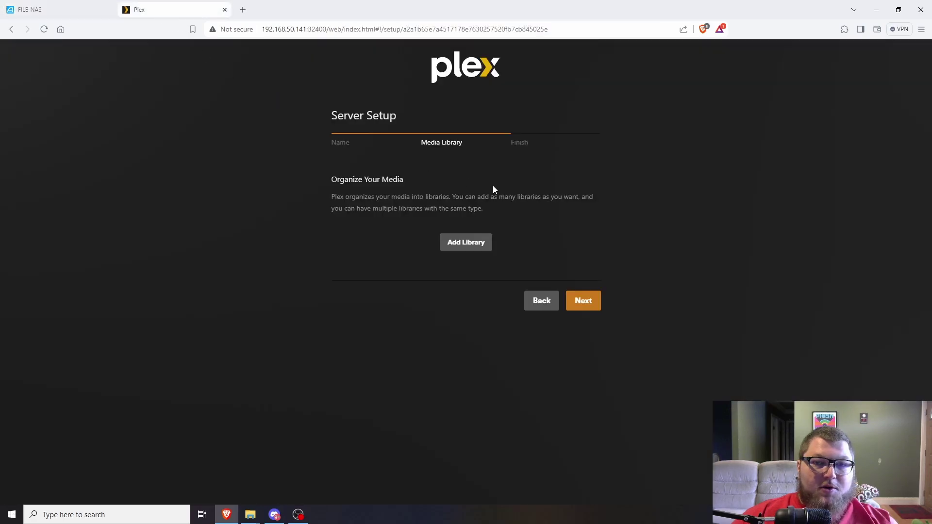
# - Add a Movies library whose folder is /share/Plex/Movies
pyautogui.click(469, 242)
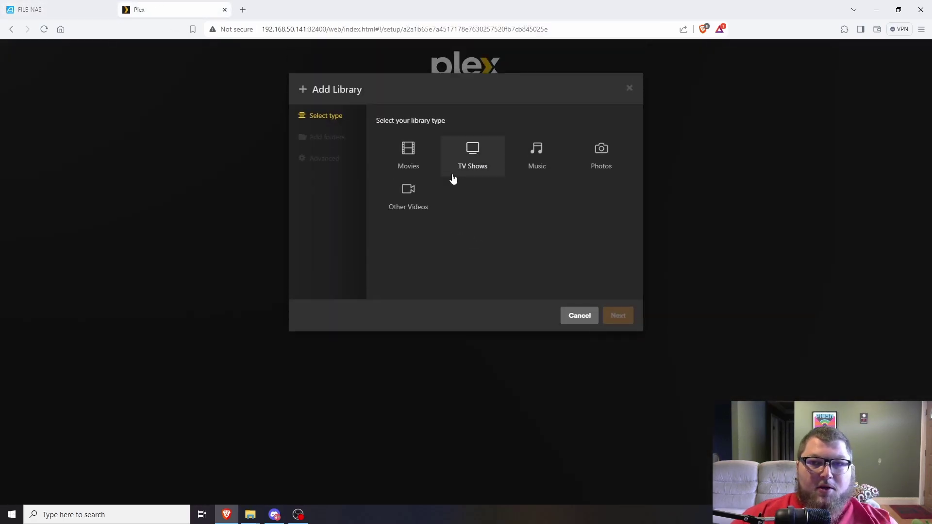
pyautogui.click(418, 159)
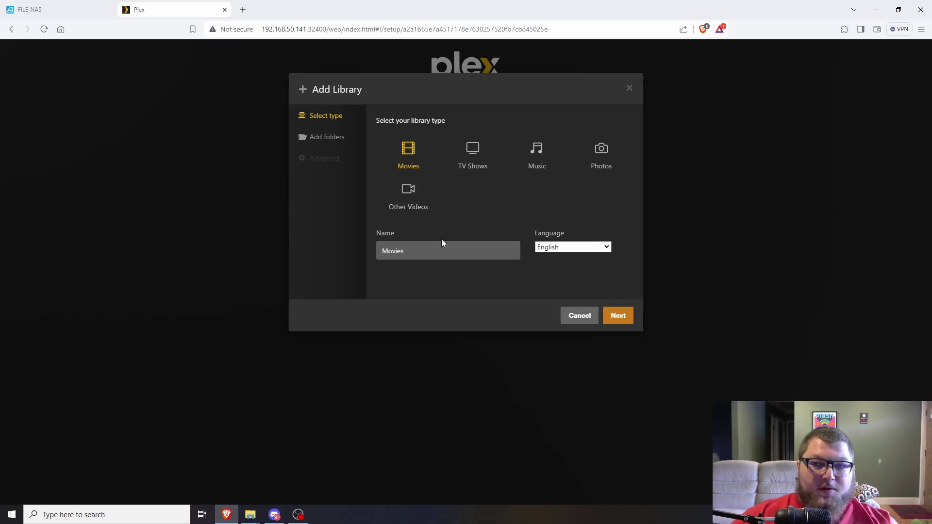
pyautogui.click(619, 317)
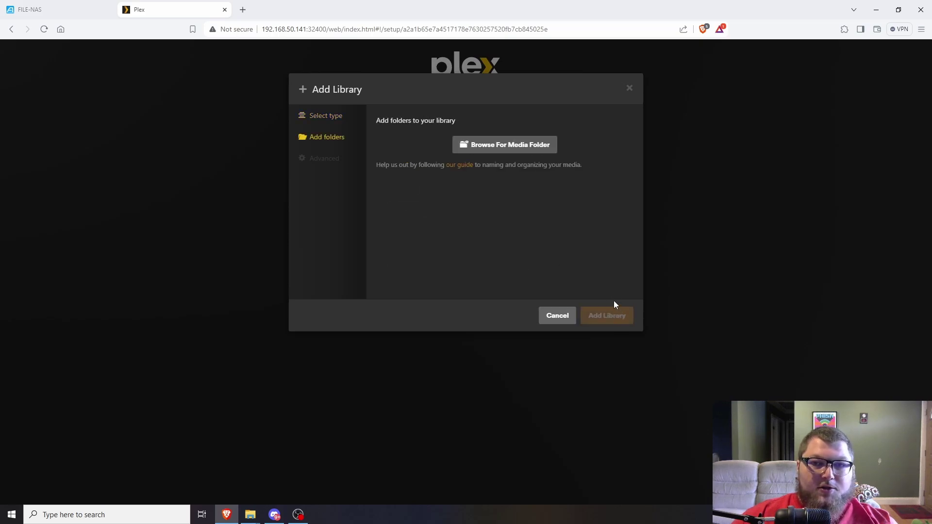
pyautogui.click(501, 151)
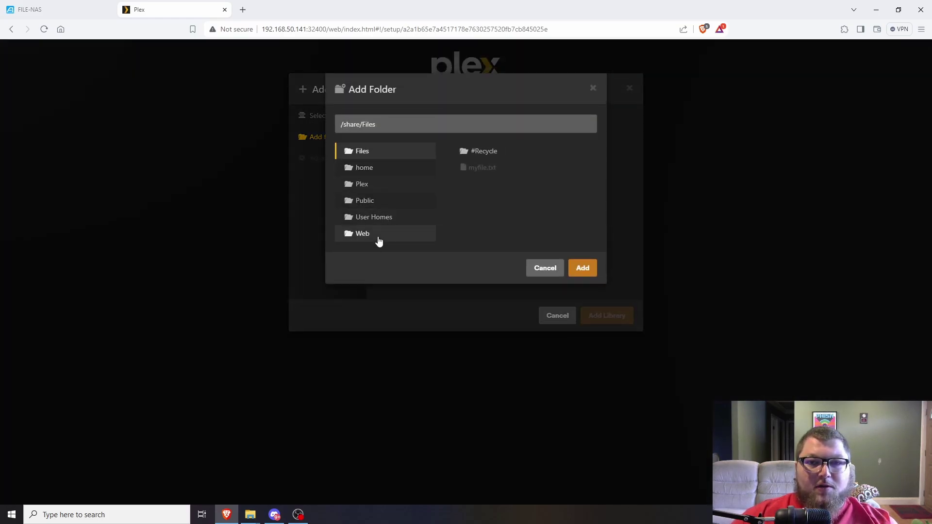
pyautogui.click(364, 189)
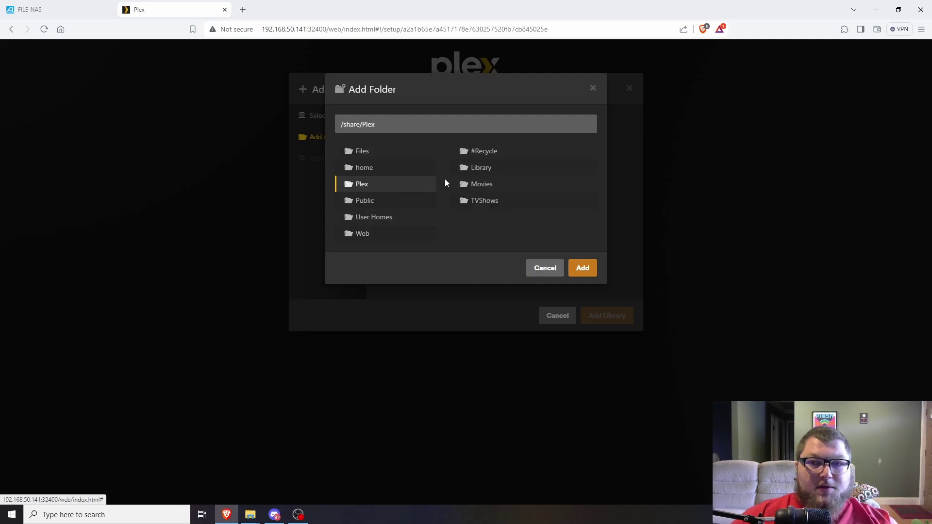
pyautogui.click(486, 183)
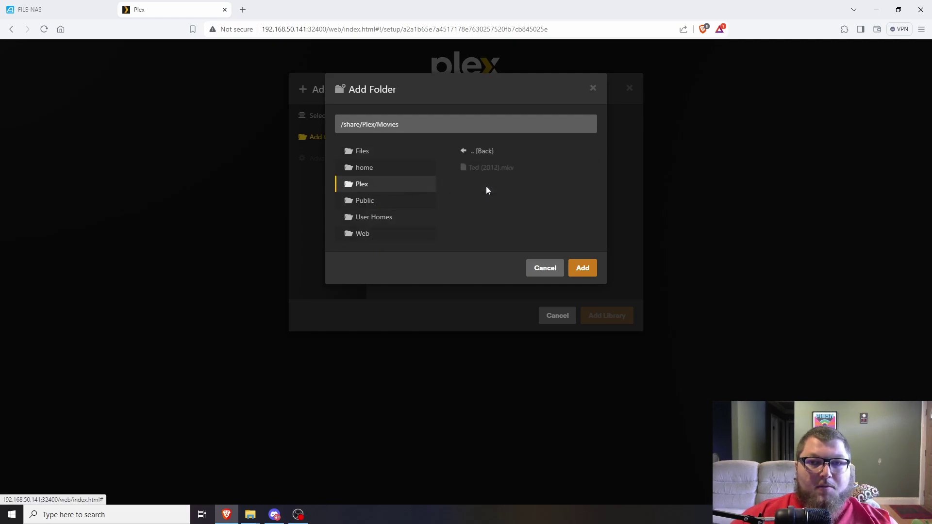
pyautogui.click(583, 268)
pyautogui.click(598, 319)
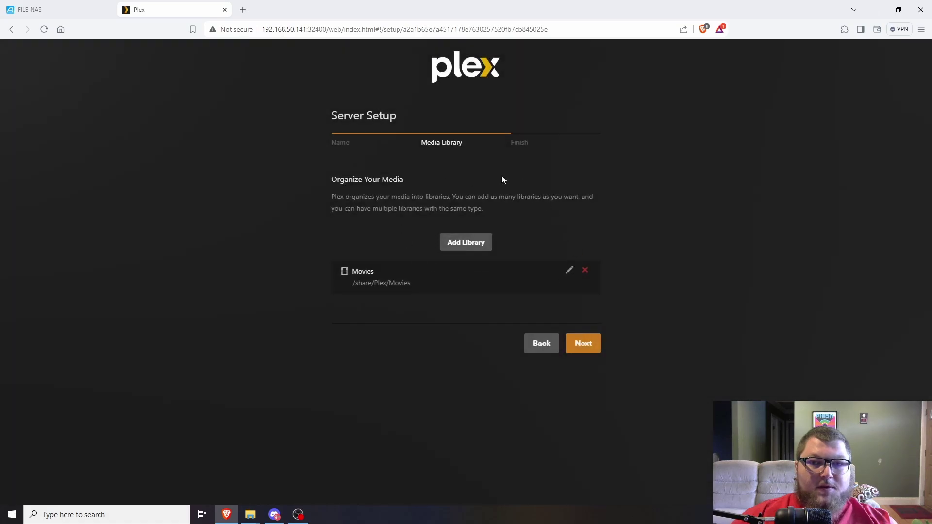
# - Add a TV Shows library whose folder is /share/Plex/TVShows
pyautogui.click(469, 241)
pyautogui.click(471, 163)
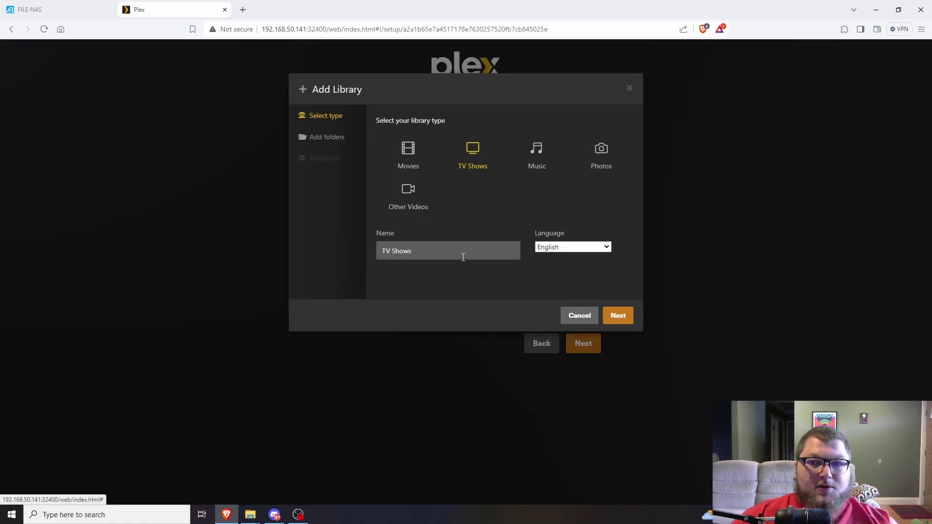
pyautogui.click(619, 310)
pyautogui.click(480, 144)
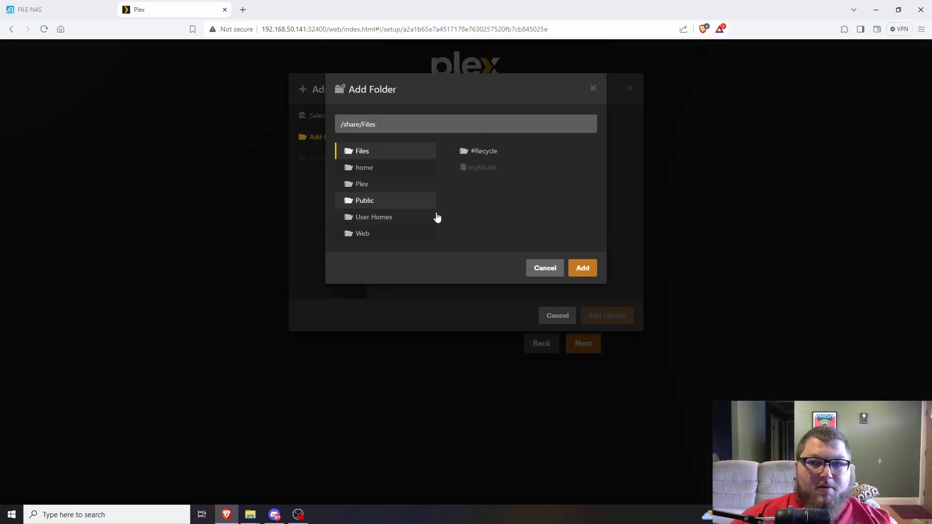
pyautogui.click(370, 187)
pyautogui.click(490, 200)
pyautogui.click(581, 271)
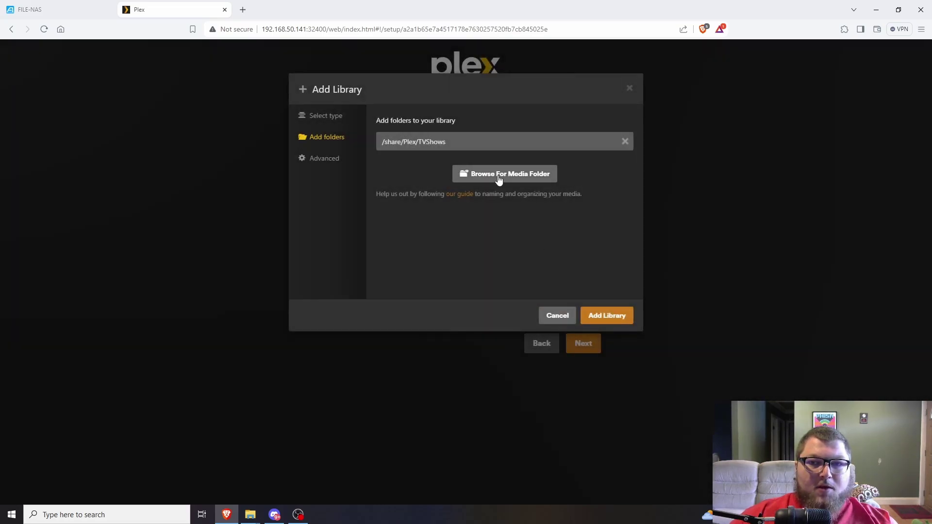
pyautogui.click(584, 318)
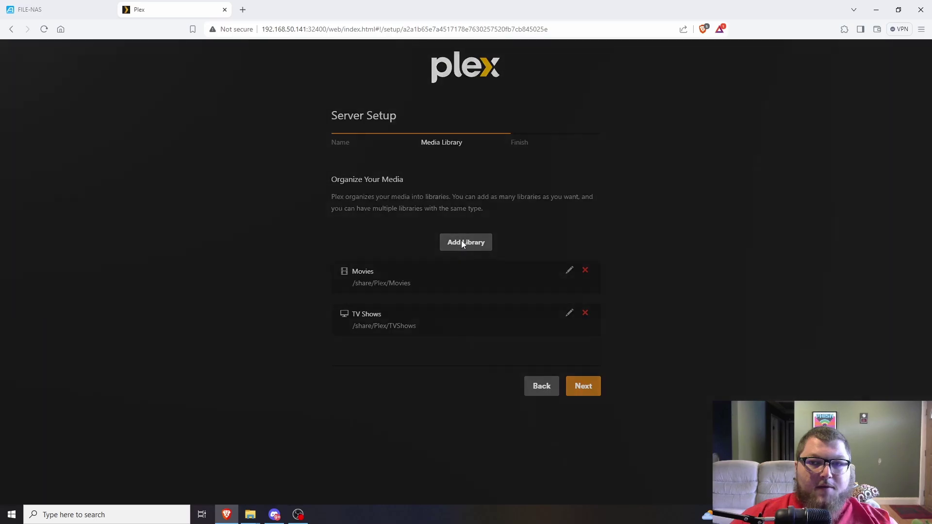
# - Cancel the extra Add Library dialog after rechecking the NAS folders, and move to Finish
pyautogui.click(462, 243)
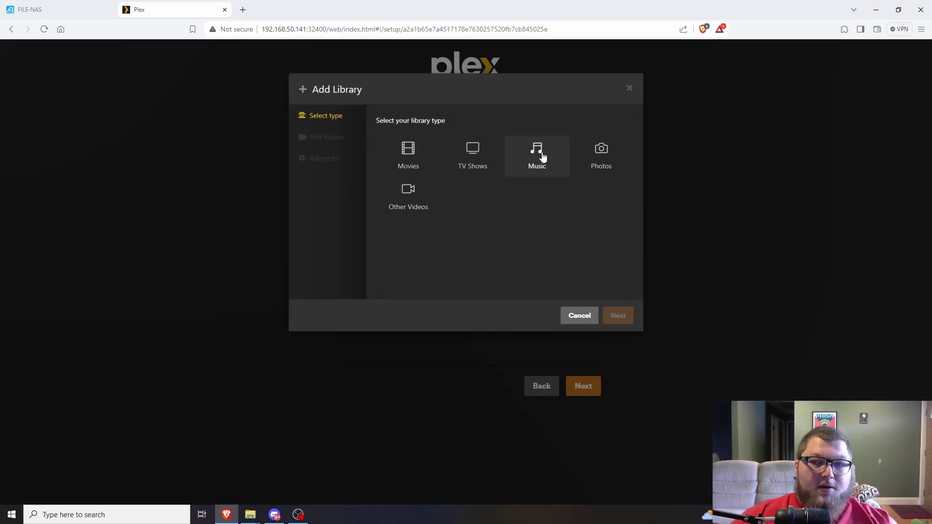
pyautogui.click(30, 9)
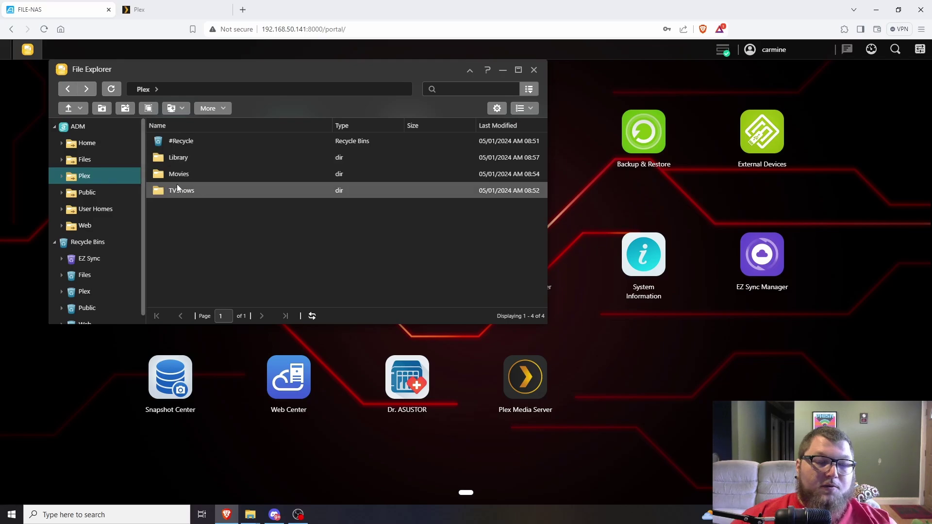
pyautogui.click(158, 12)
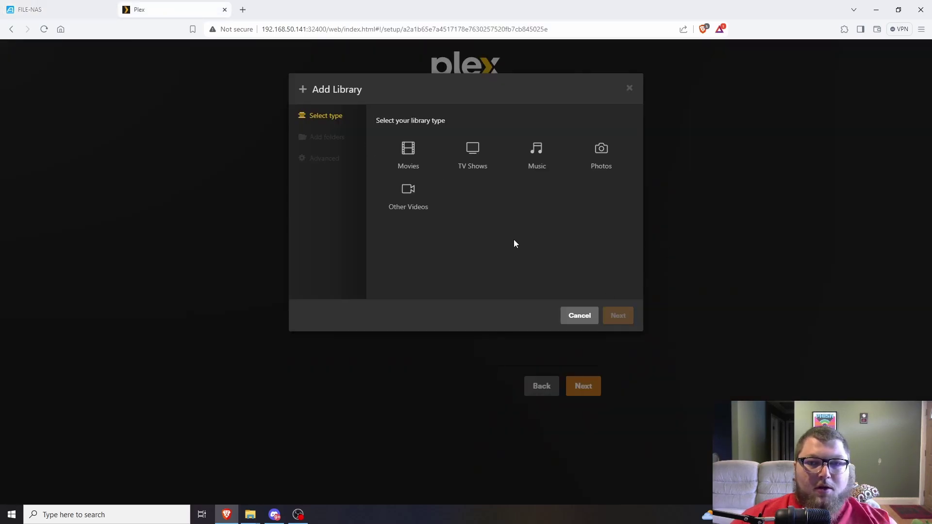
pyautogui.click(578, 316)
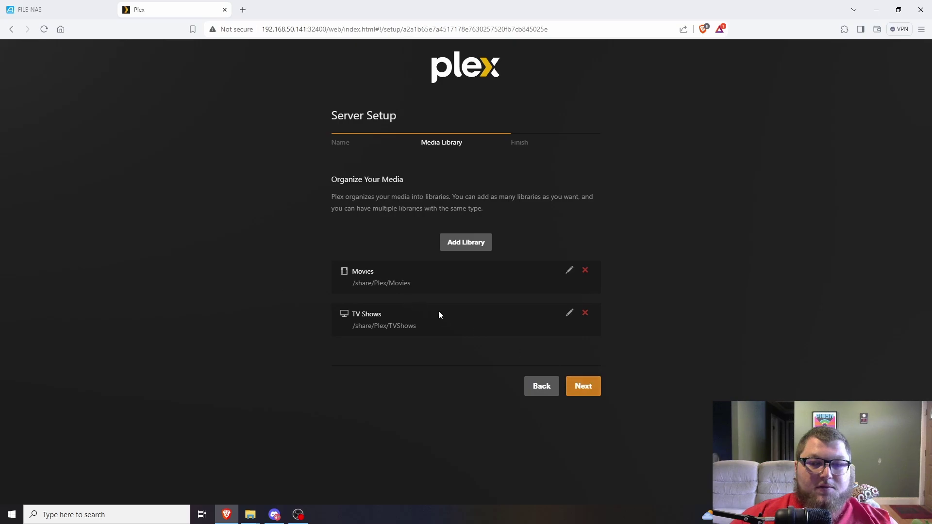
pyautogui.click(592, 385)
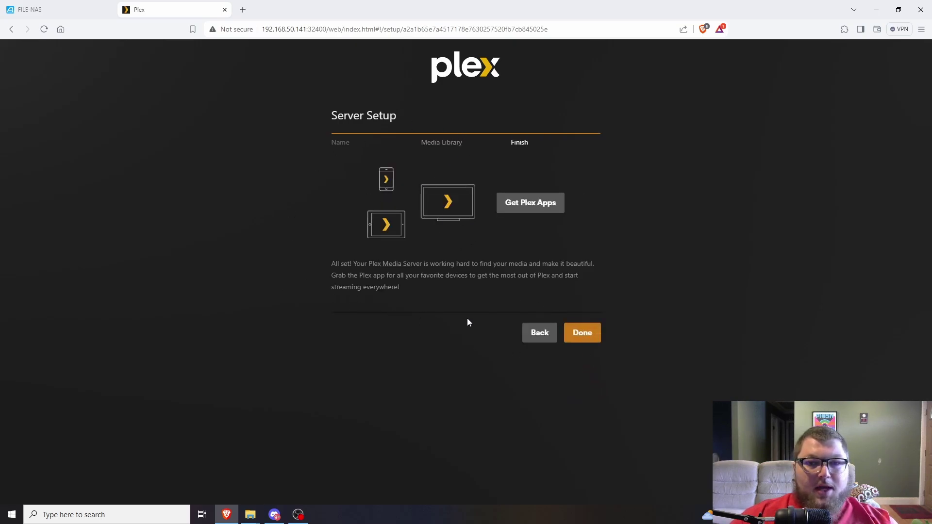
# - Complete server setup and open the still-empty FILE-NAS TV Shows library
pyautogui.click(582, 333)
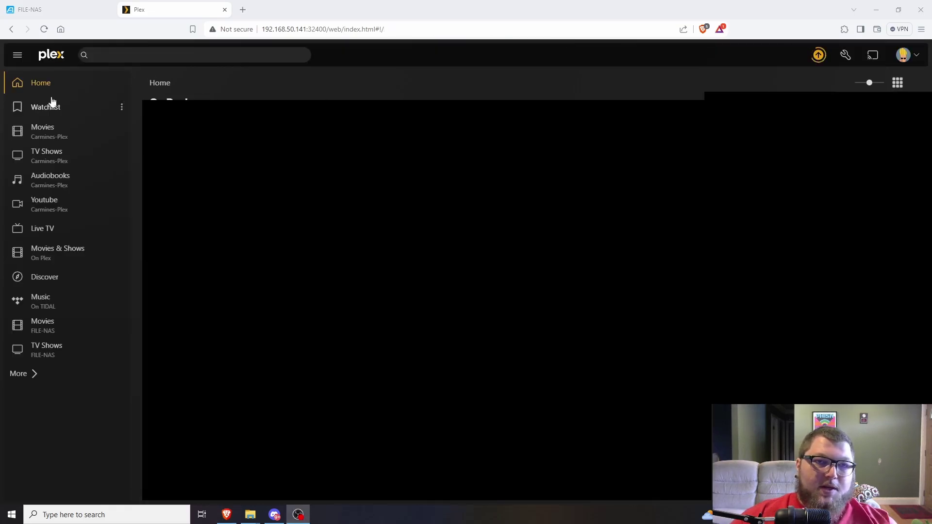
pyautogui.click(48, 357)
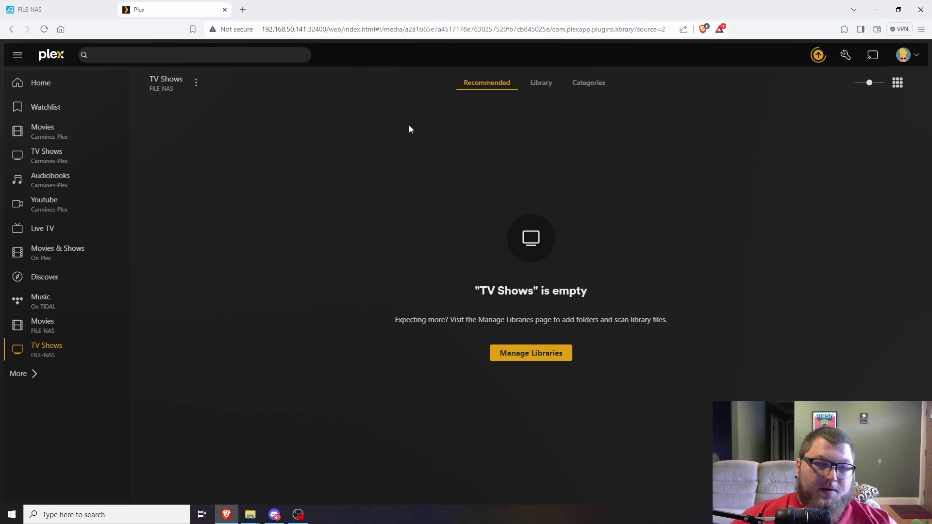
# - Open the FILE-NAS Movies library, view Ted's details, and toggle Library and Recommended views
pyautogui.click(47, 326)
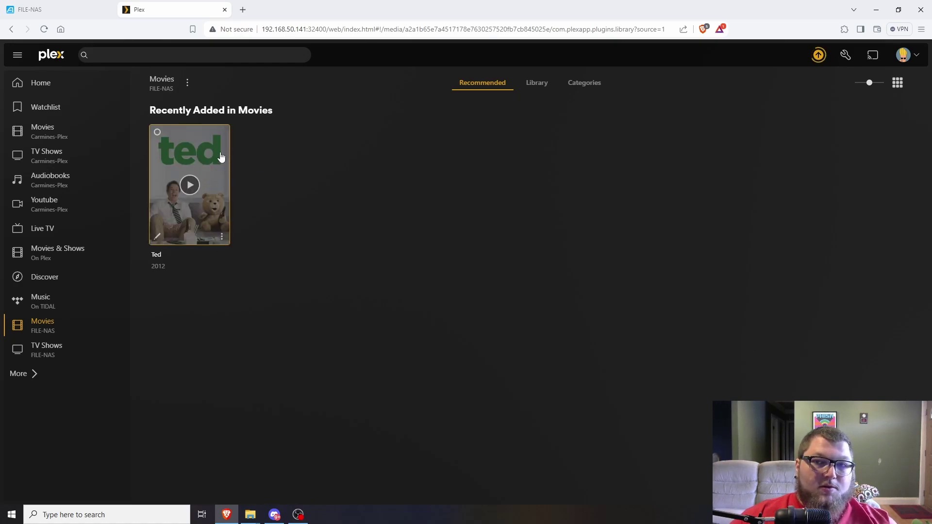
pyautogui.moveTo(202, 187)
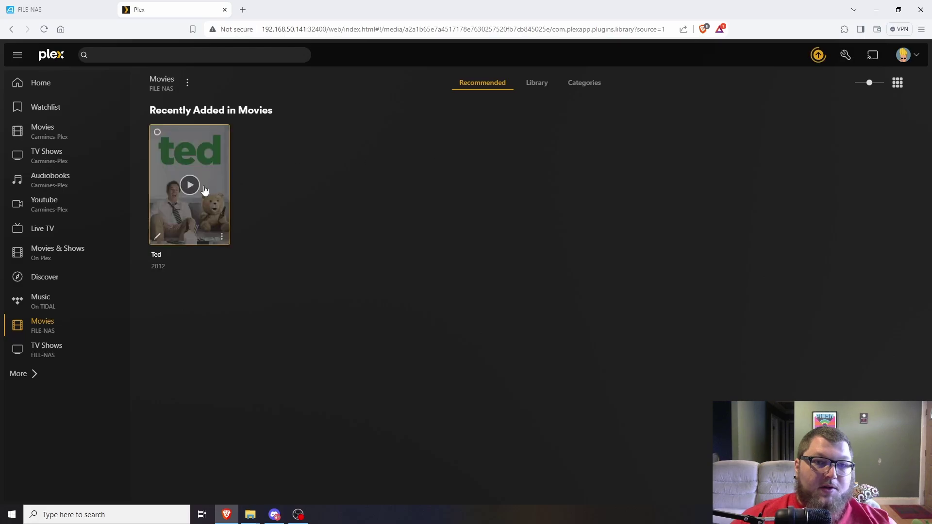
pyautogui.click(202, 165)
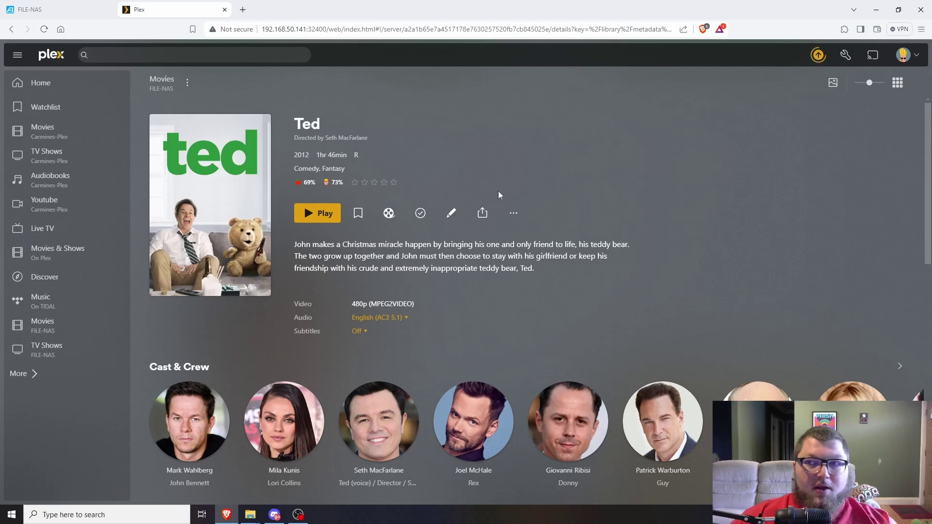
pyautogui.hotkey('alt', 'Left')
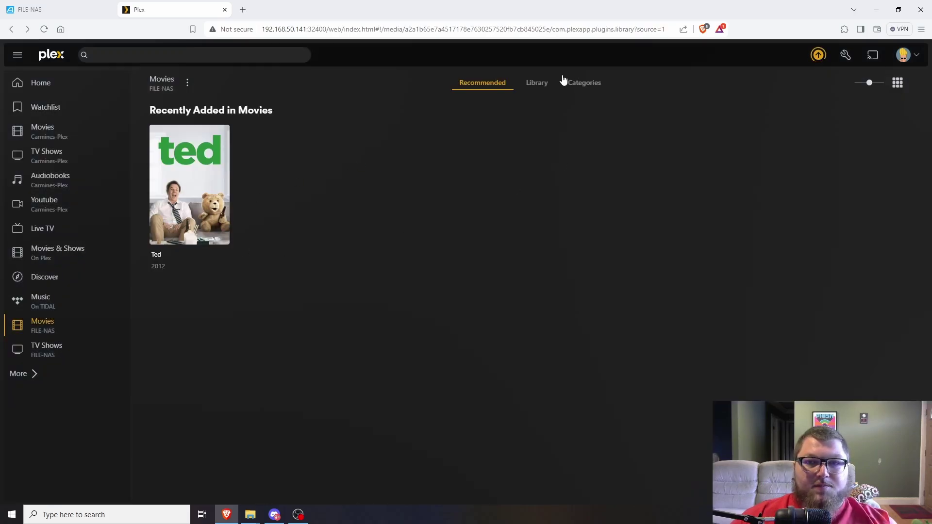
pyautogui.click(534, 86)
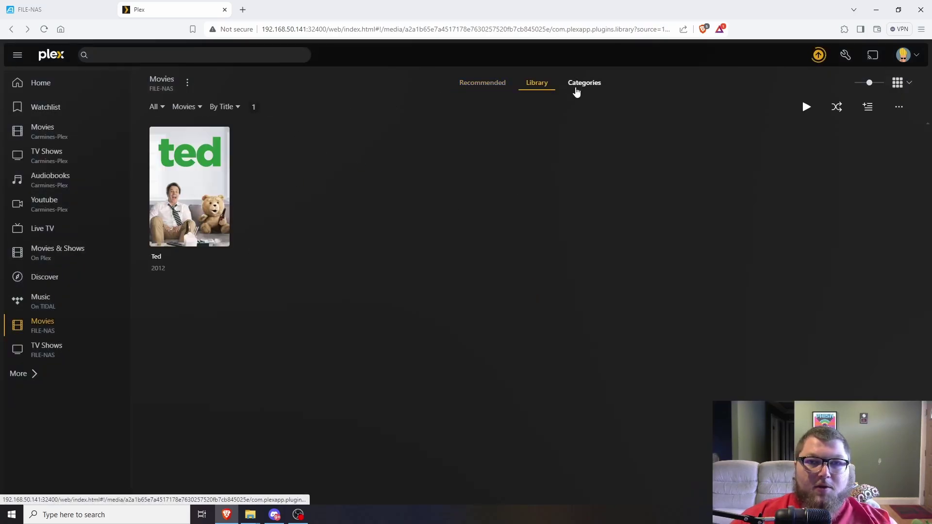
pyautogui.click(483, 84)
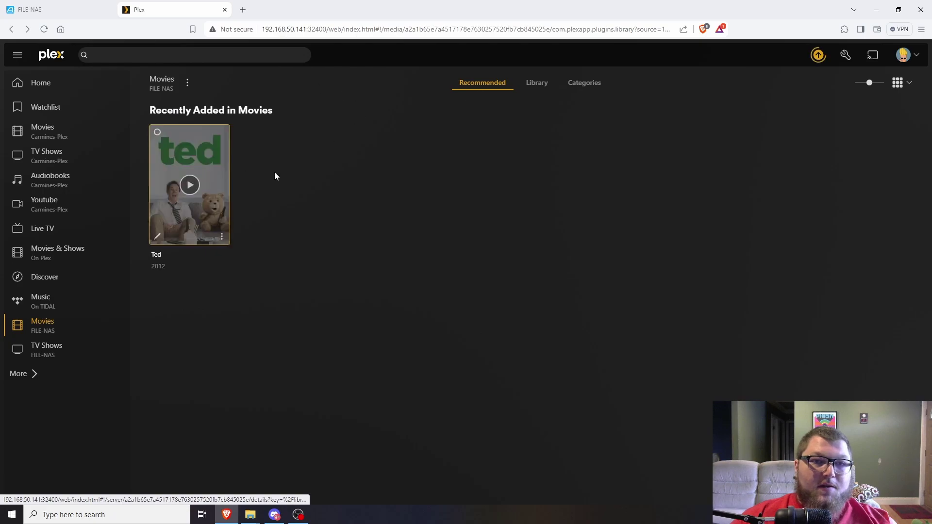
# - Compare the Plex server's IP address with the NAS portal's IP address in the address bar
pyautogui.moveTo(263, 33); pyautogui.dragTo(308, 31)
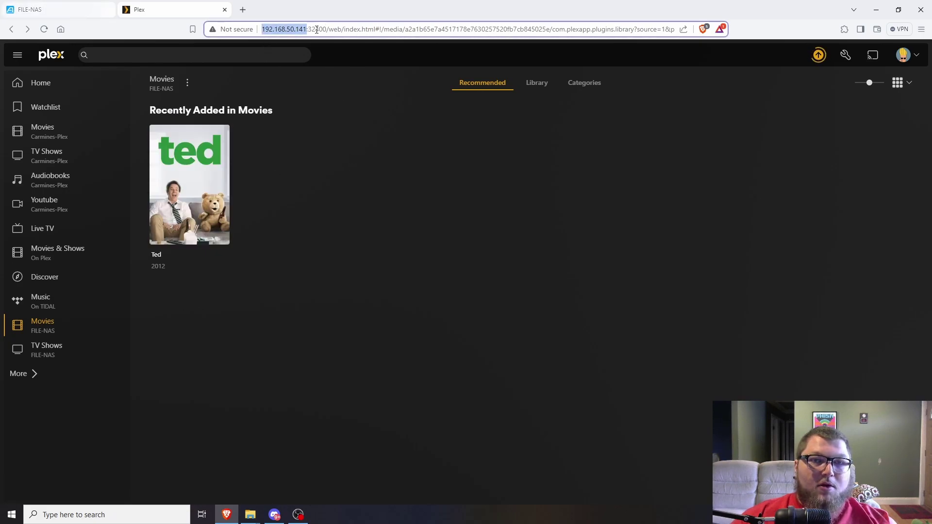
pyautogui.click(100, 15)
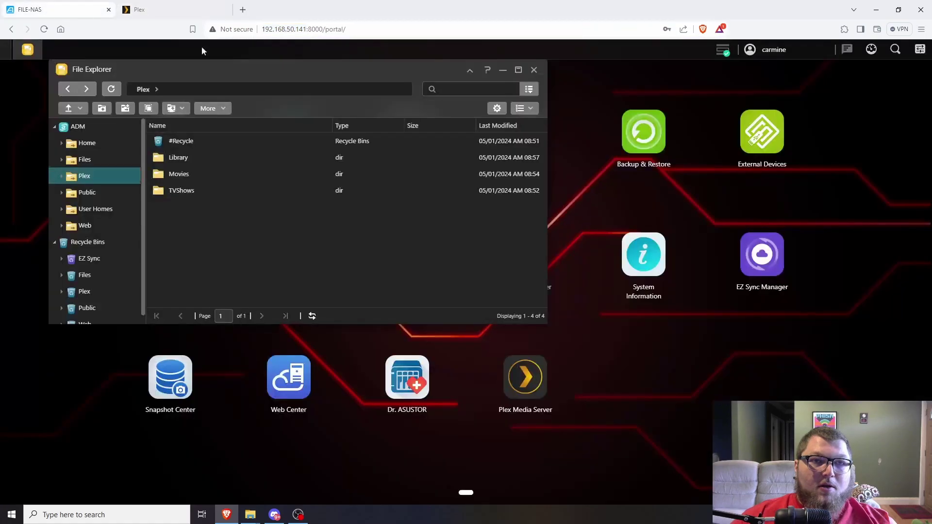
pyautogui.moveTo(266, 29); pyautogui.dragTo(306, 29)
pyautogui.click(185, 10)
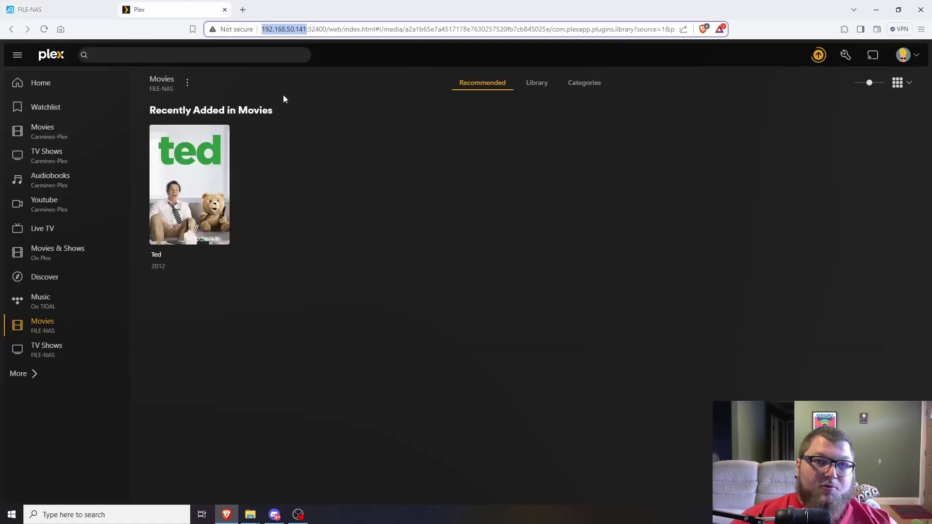